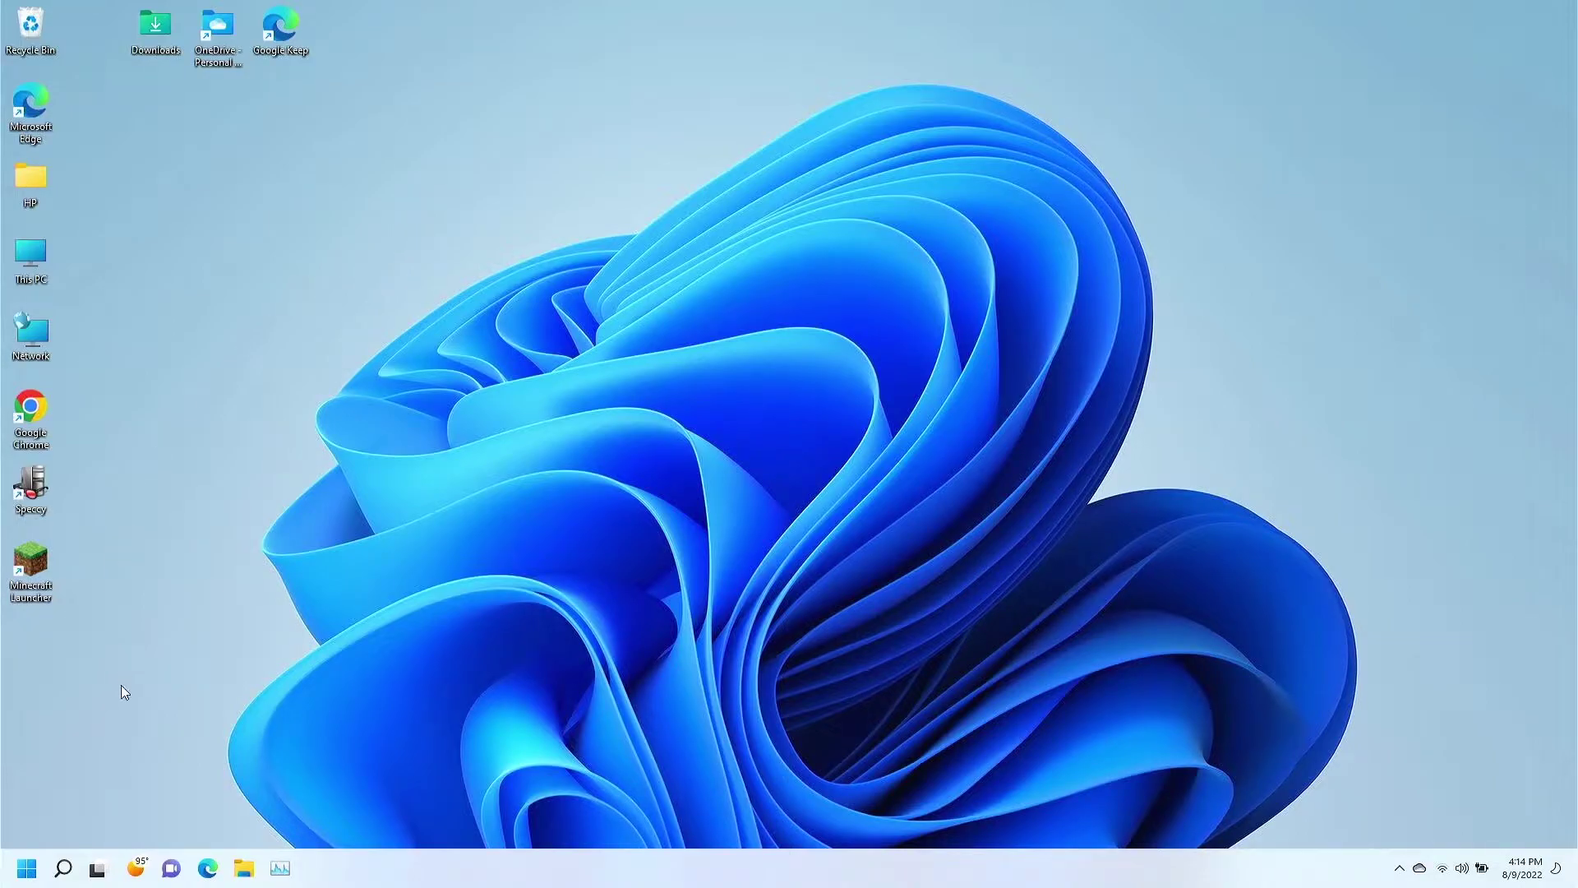
Search Windows for 'sleep', dismiss the results, then search 'sleep' again from Start
click(78, 877)
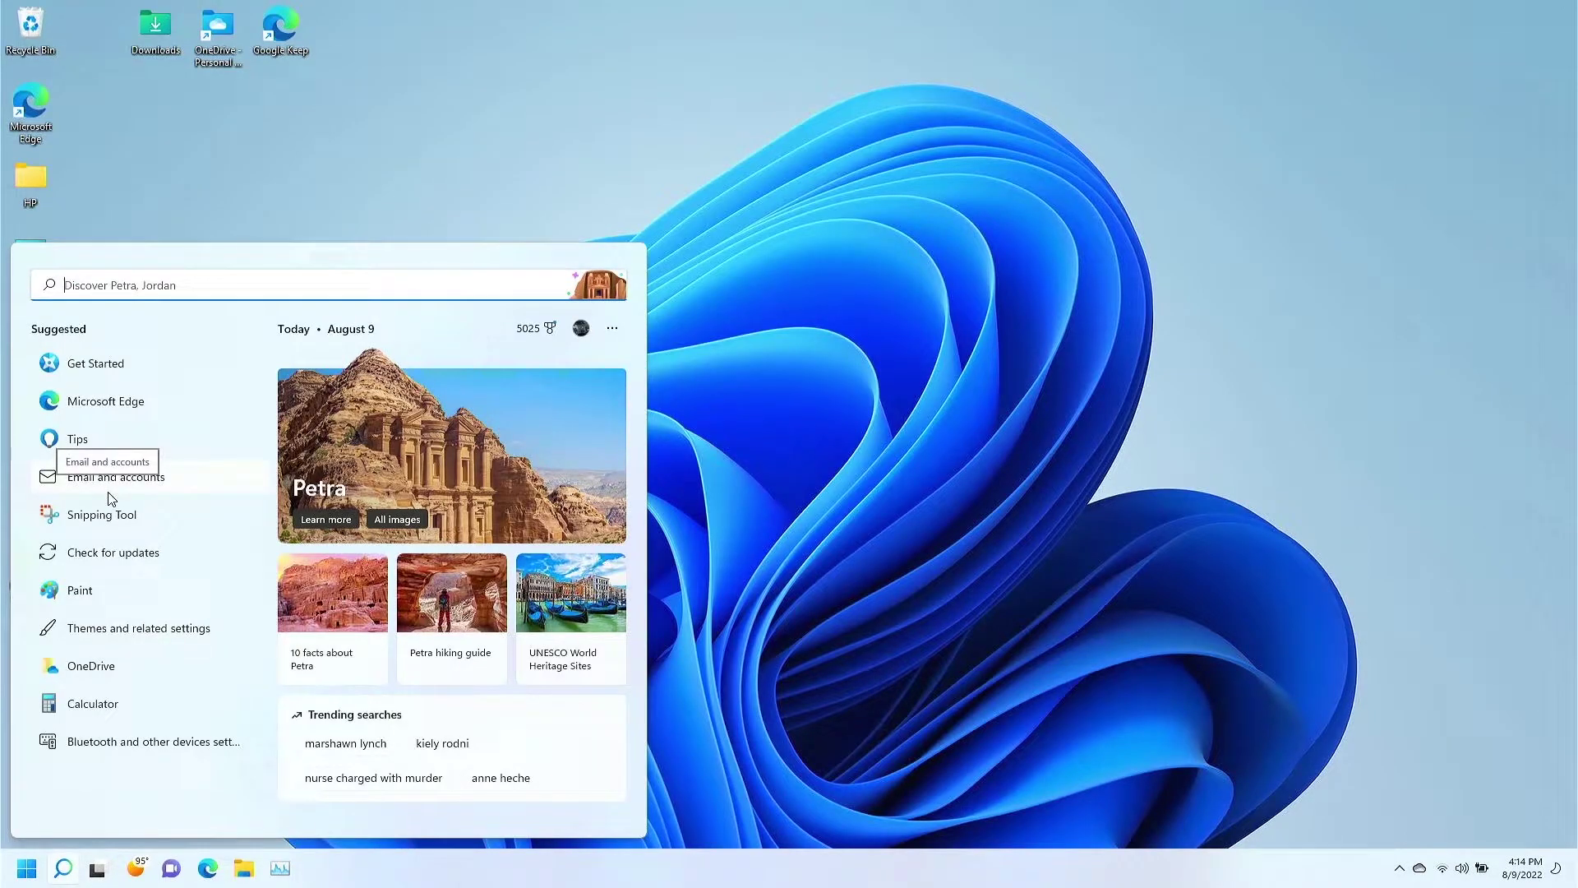
text(sleep)
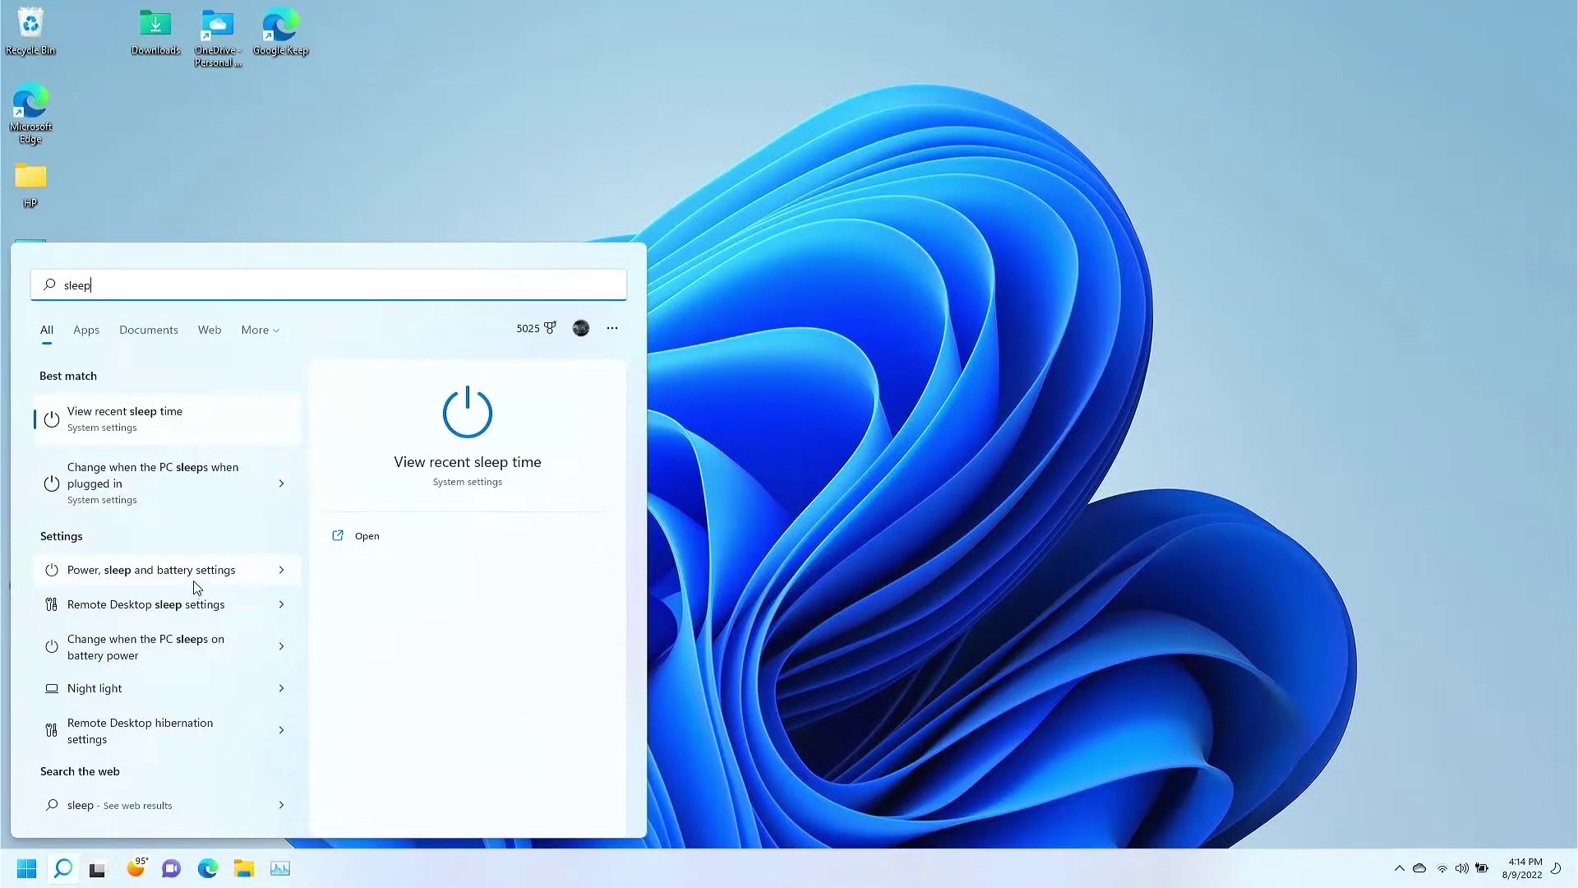
click(791, 435)
click(33, 866)
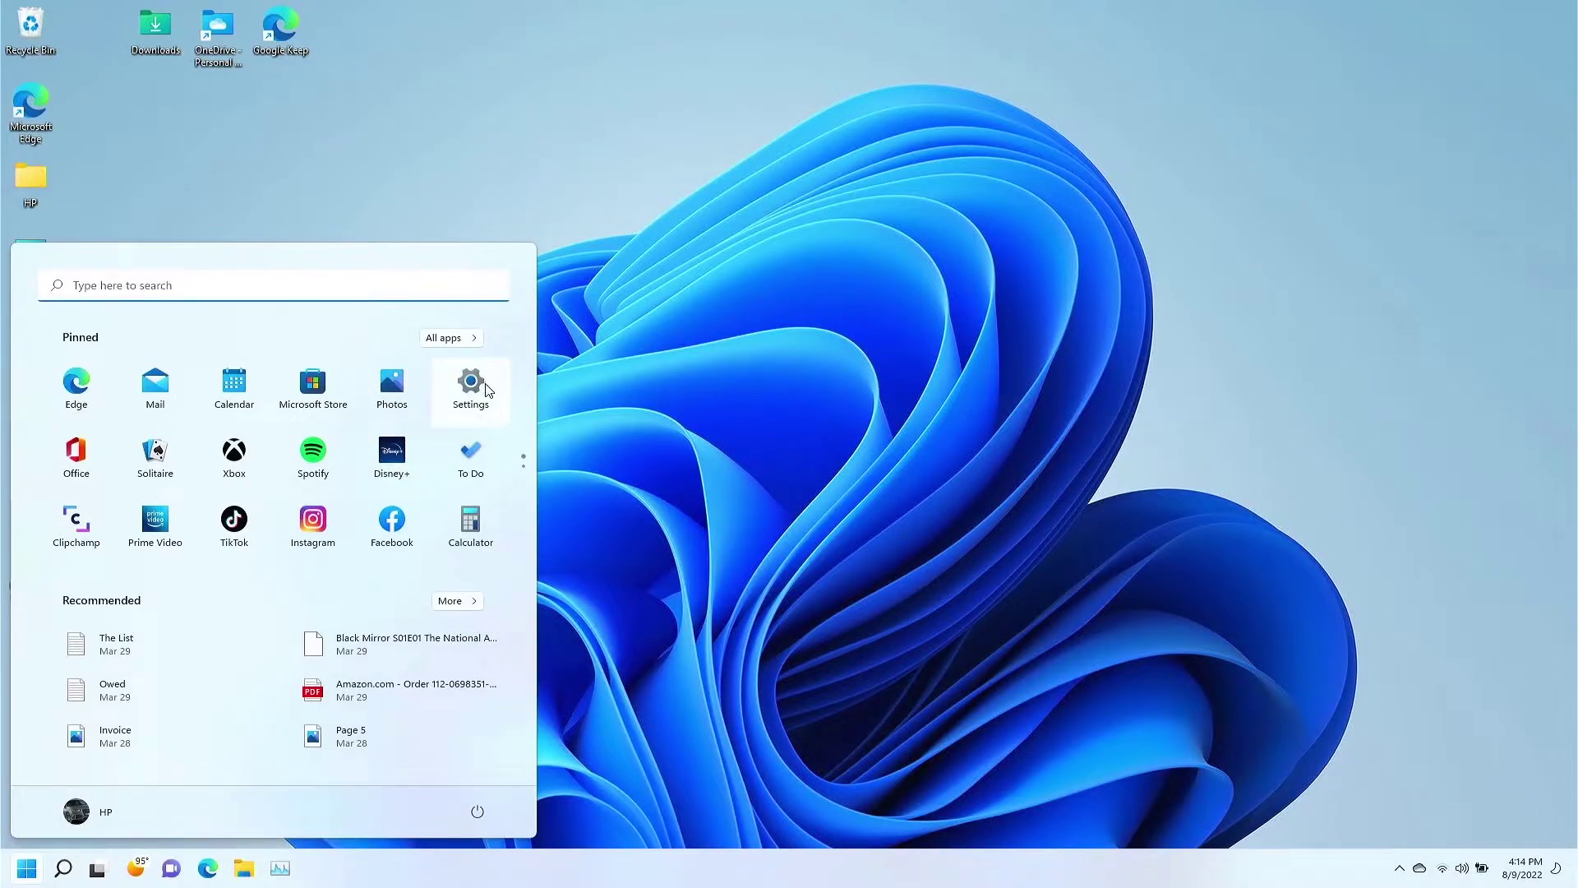
click(413, 293)
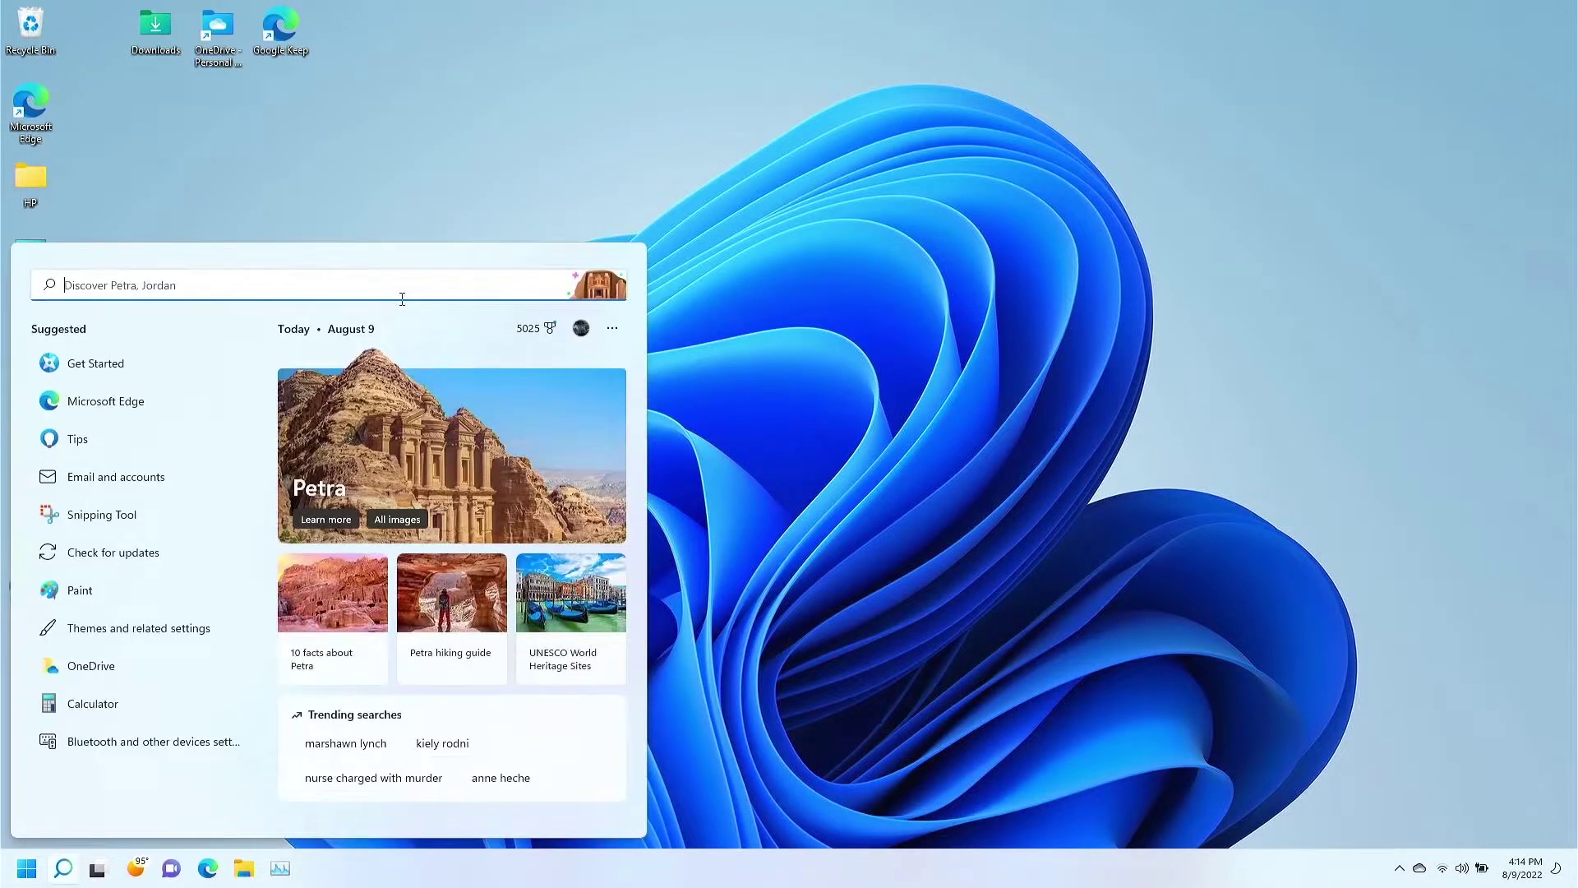
text(sleep)
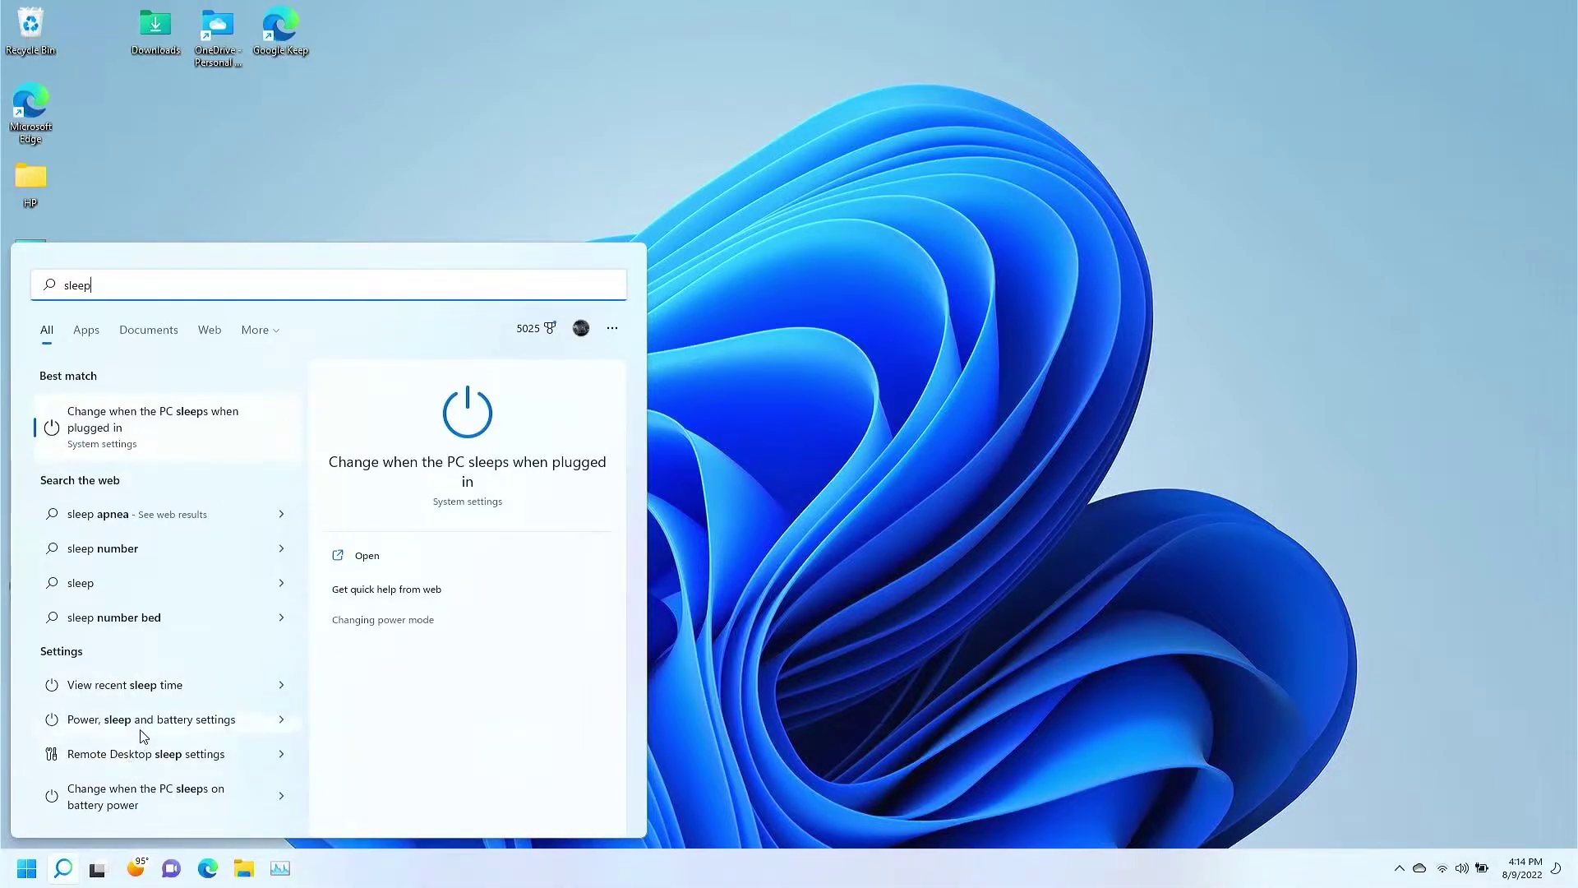
Open the 'Change when the PC sleeps when plugged in' result to reach Power & battery
click(152, 422)
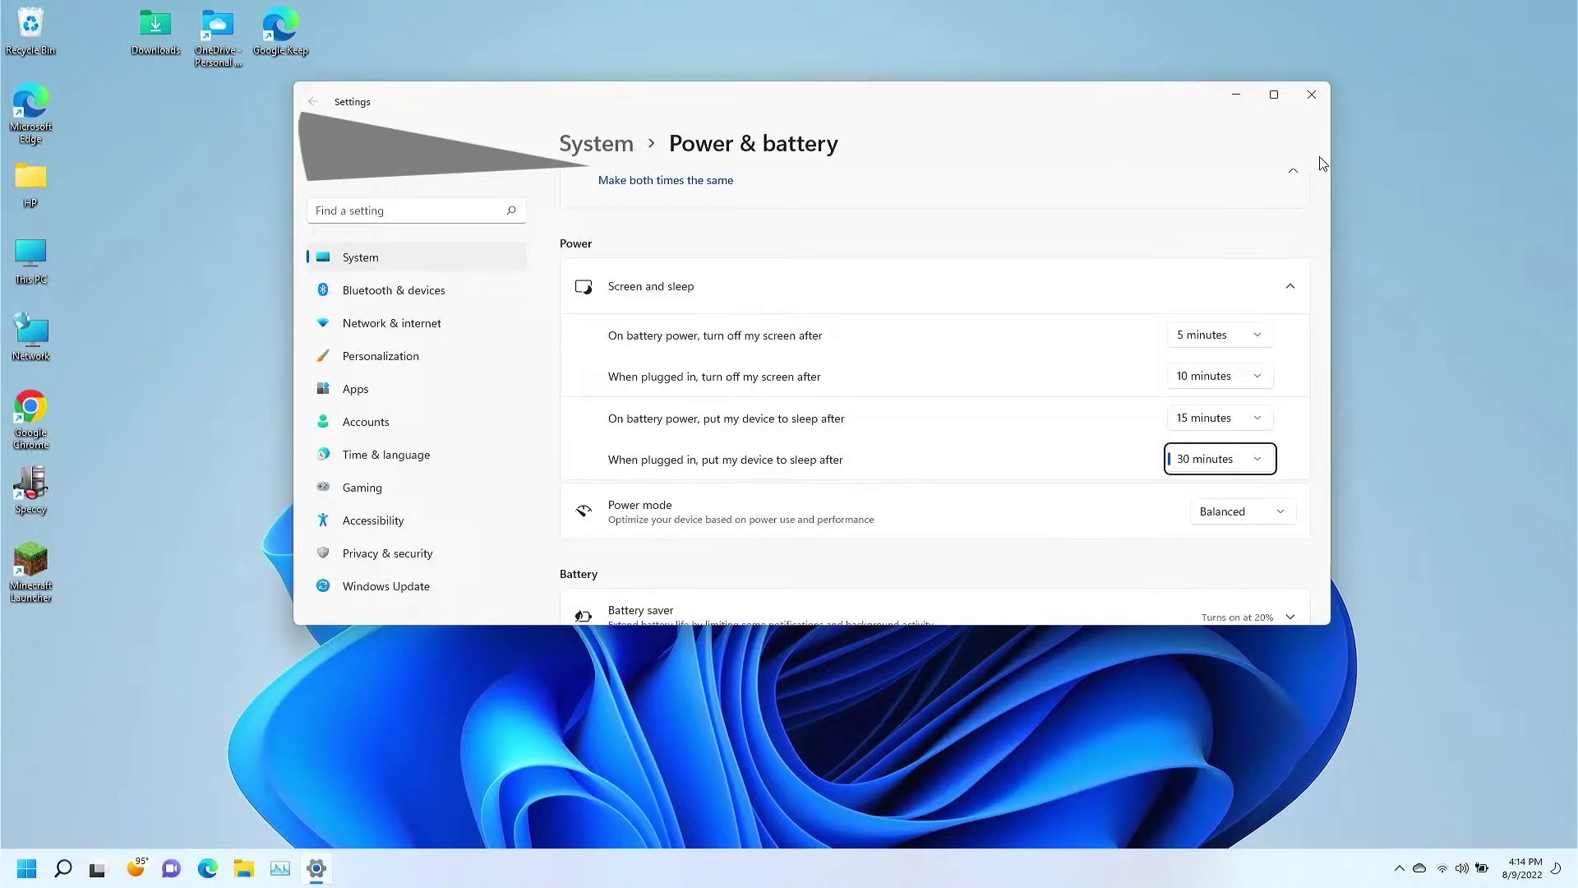
scroll(1319, 197, down, 1)
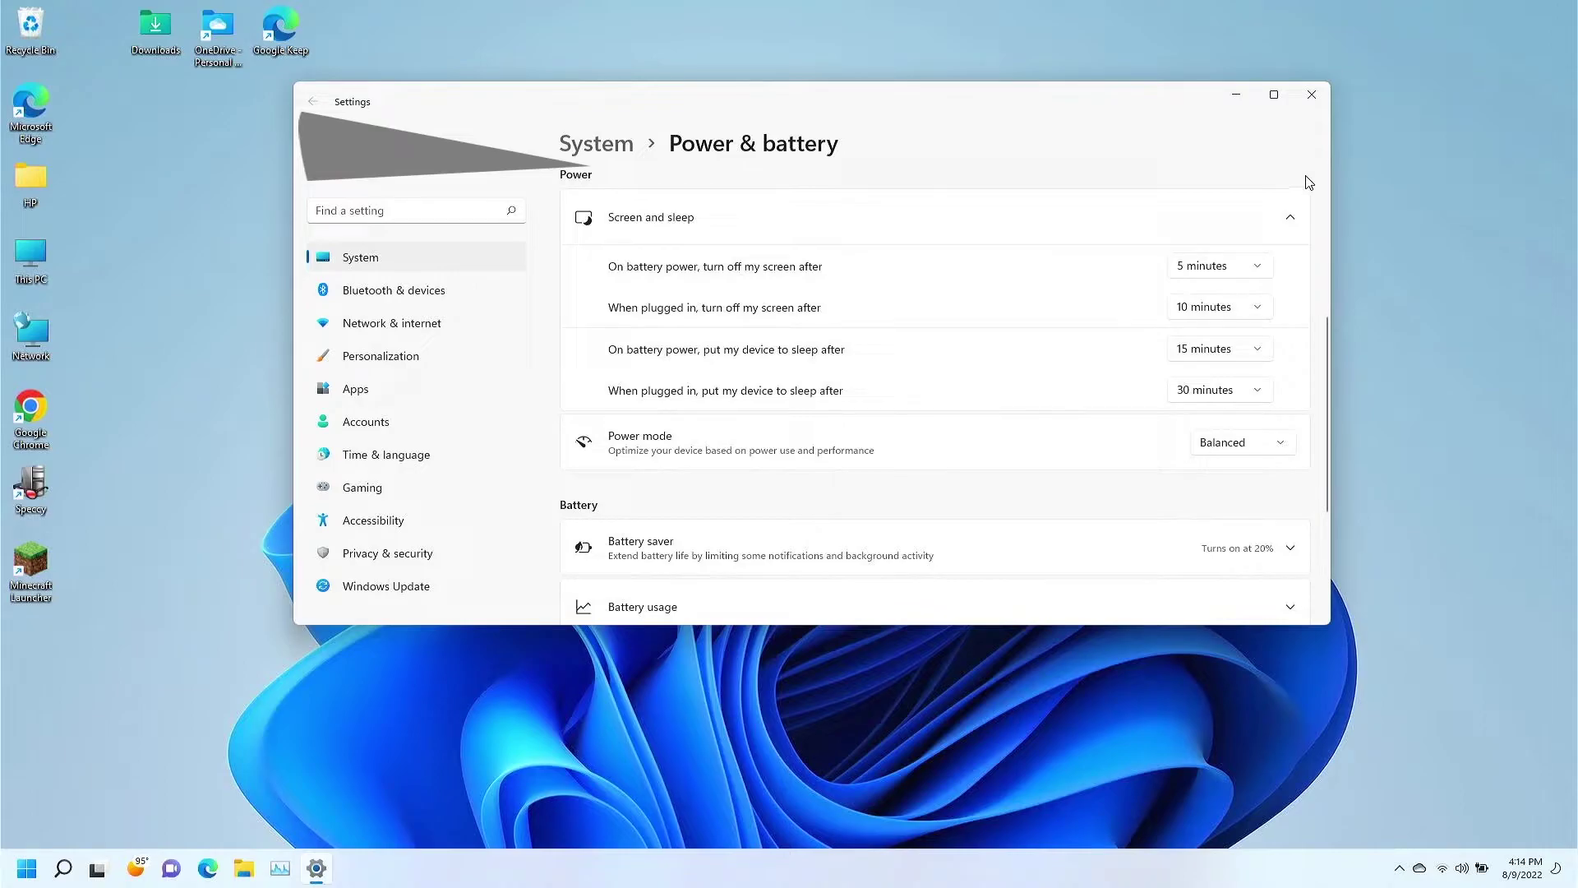
scroll(1326, 185, up, 2)
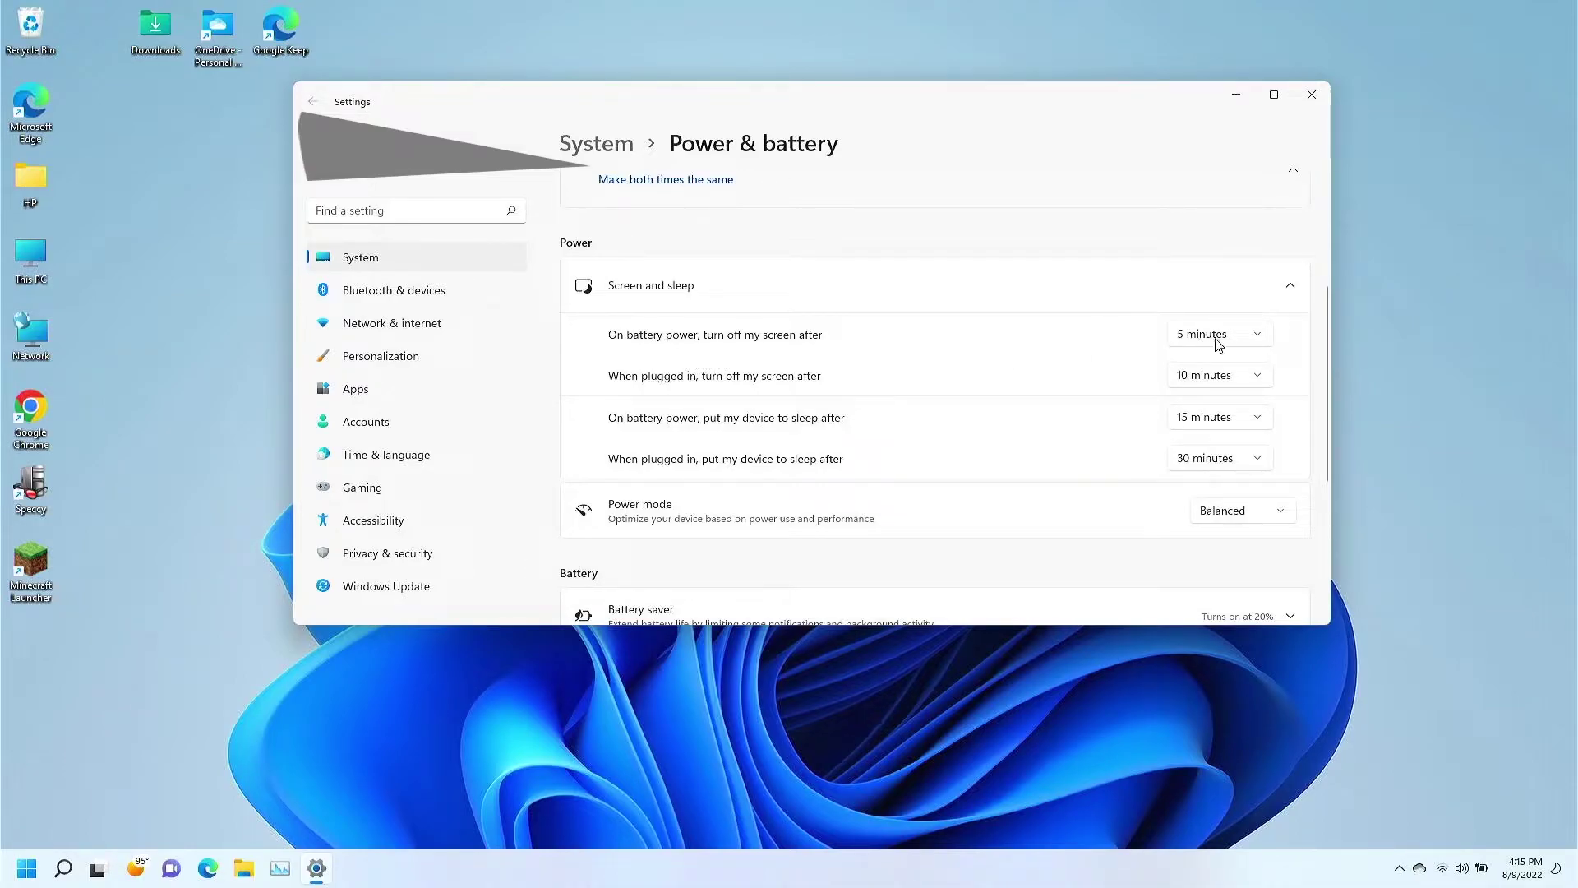
Set the plugged-in screen timeout to 15 minutes and battery sleep to 10 minutes
click(1219, 378)
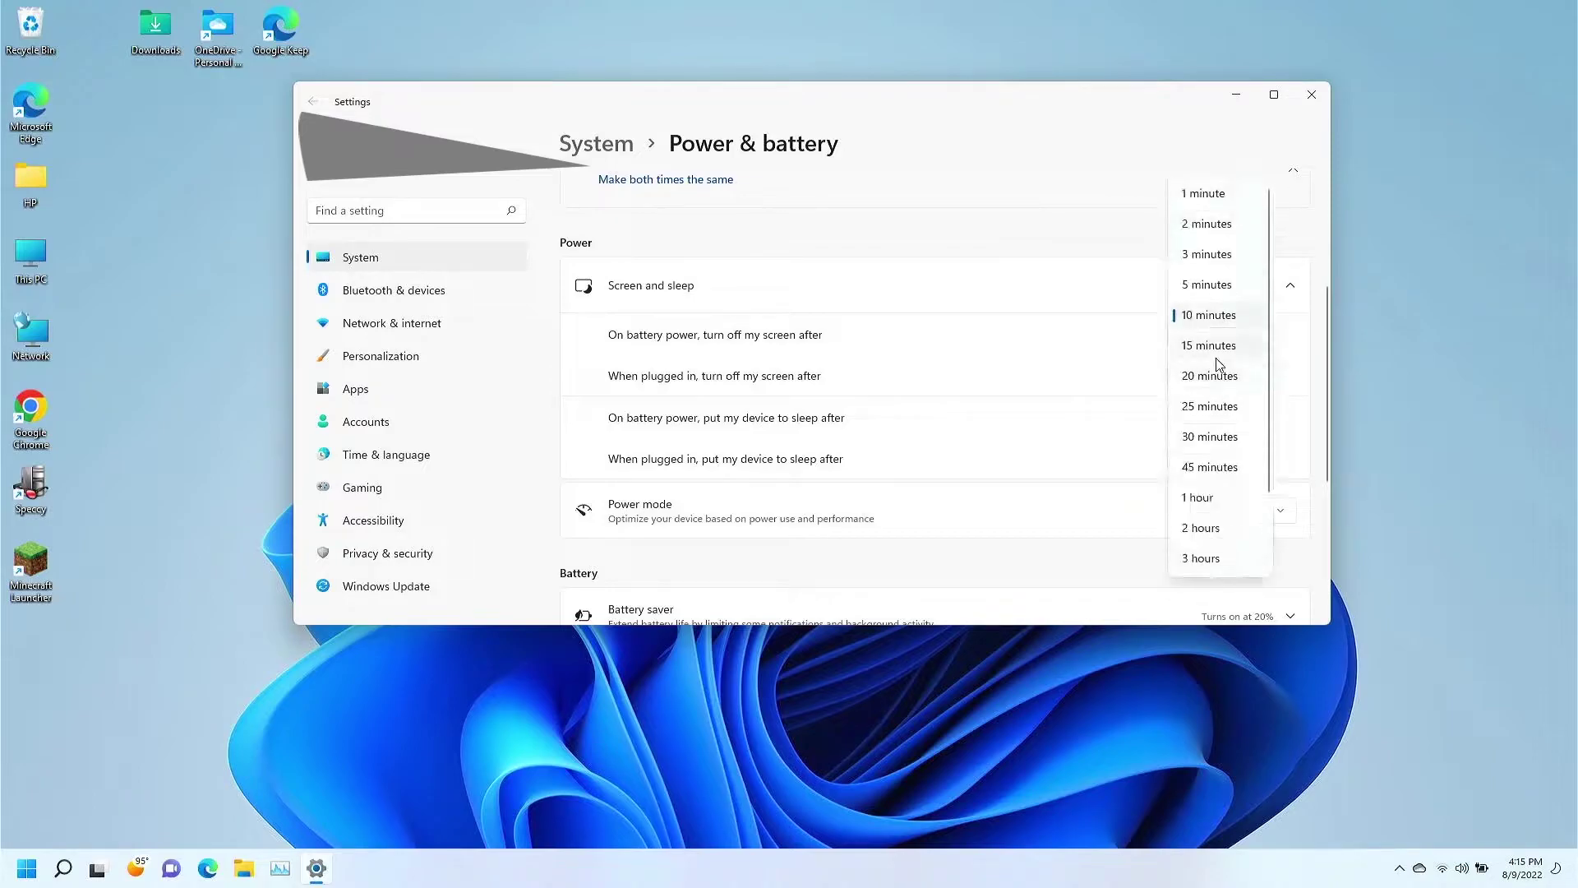
click(1218, 353)
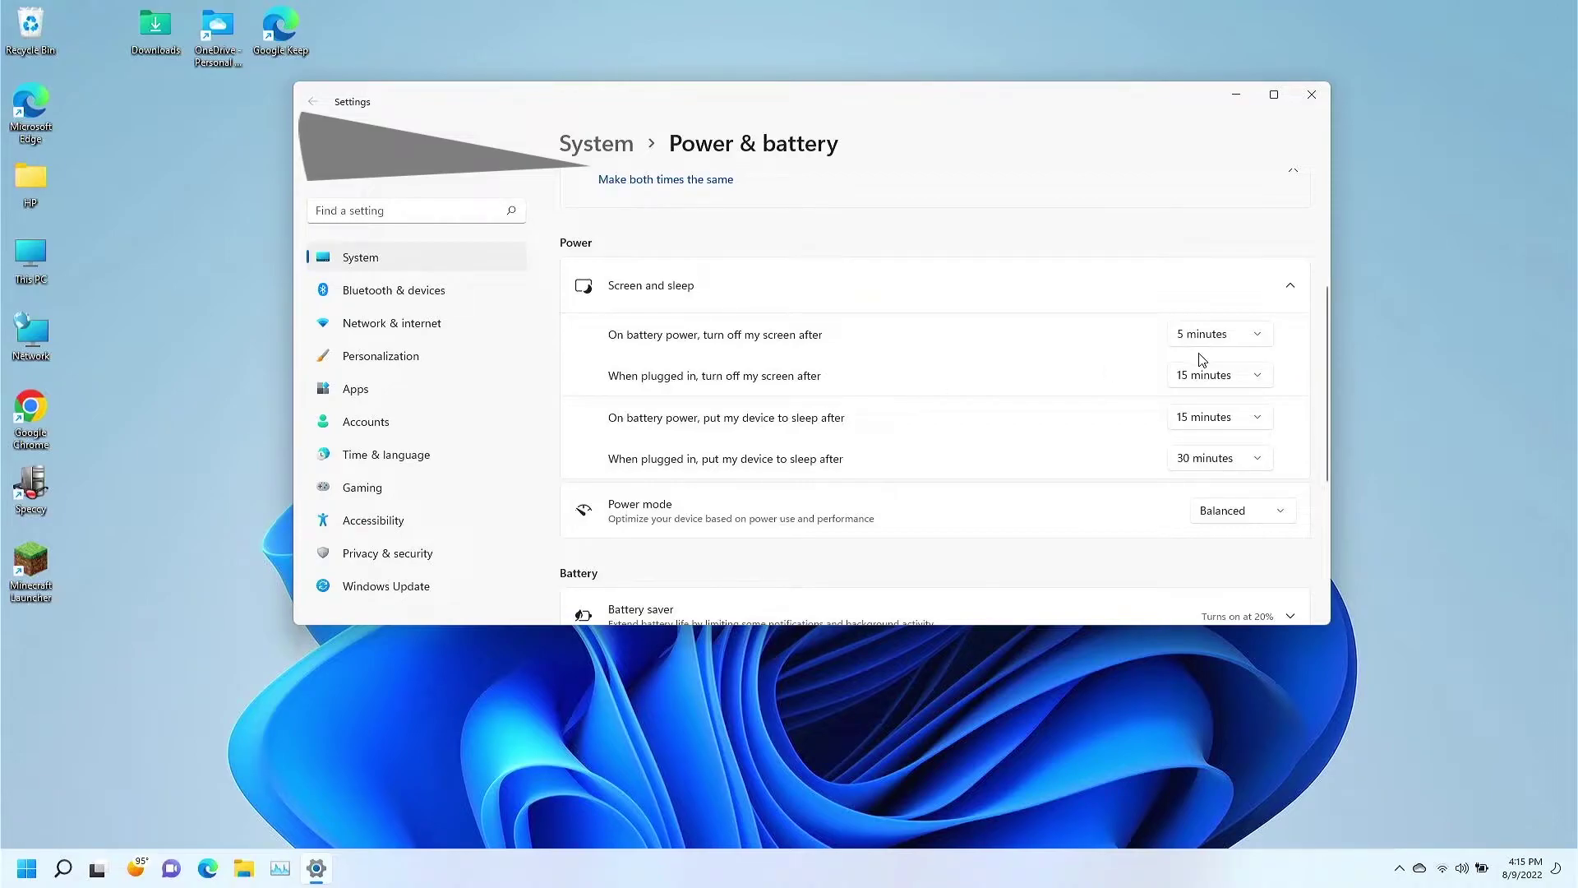
click(1211, 433)
click(1212, 479)
click(1223, 409)
click(1211, 328)
click(1214, 419)
click(1185, 372)
click(1200, 459)
scroll(1225, 494, down, 2)
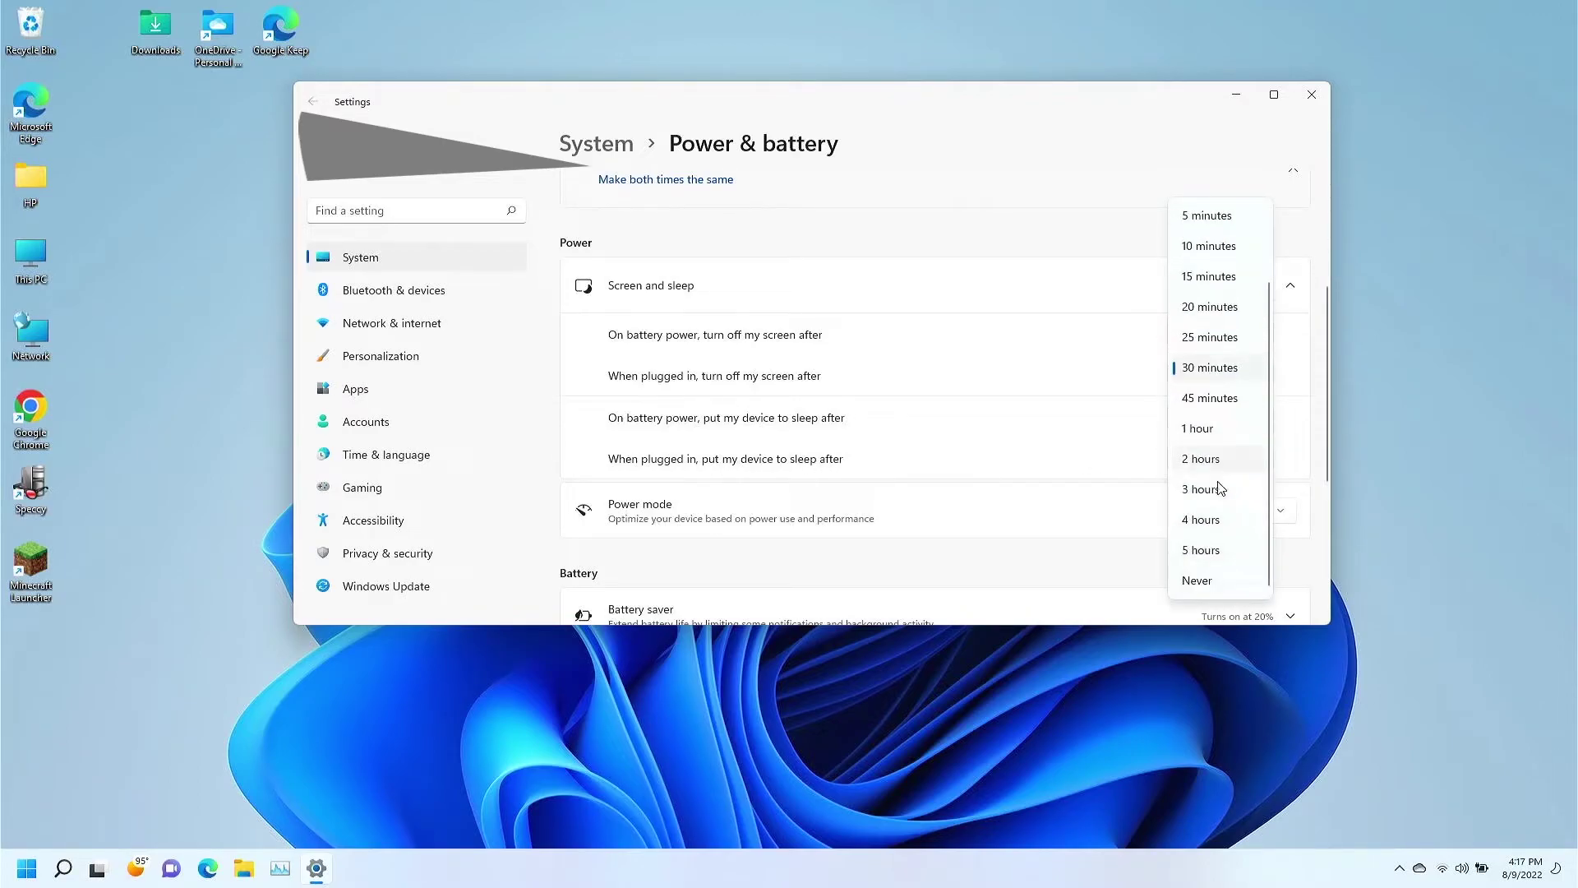
click(1226, 579)
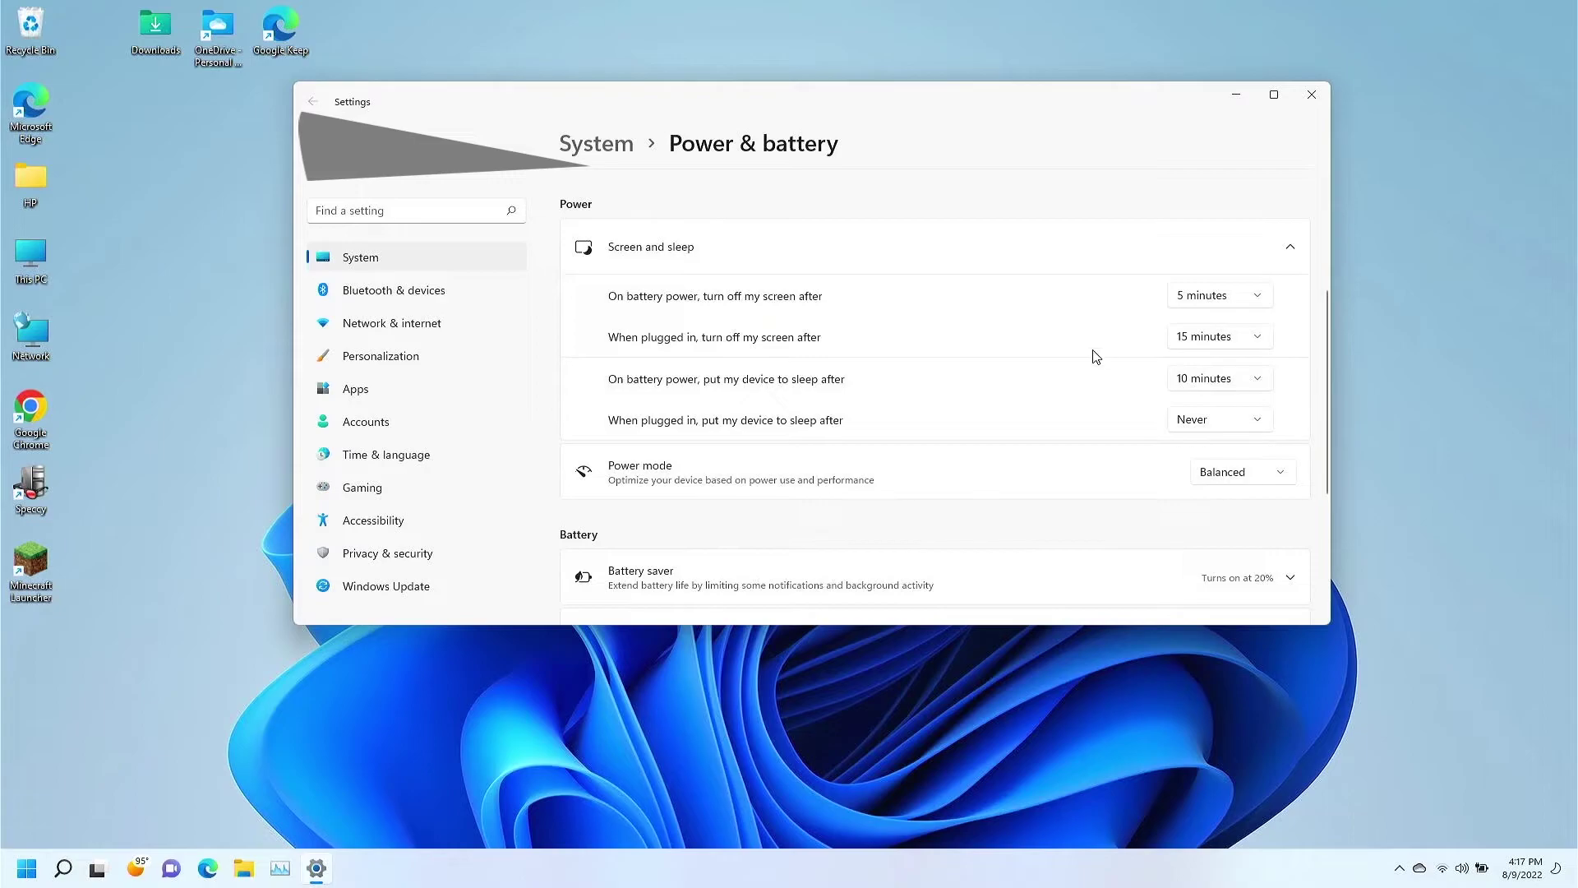
click(1193, 423)
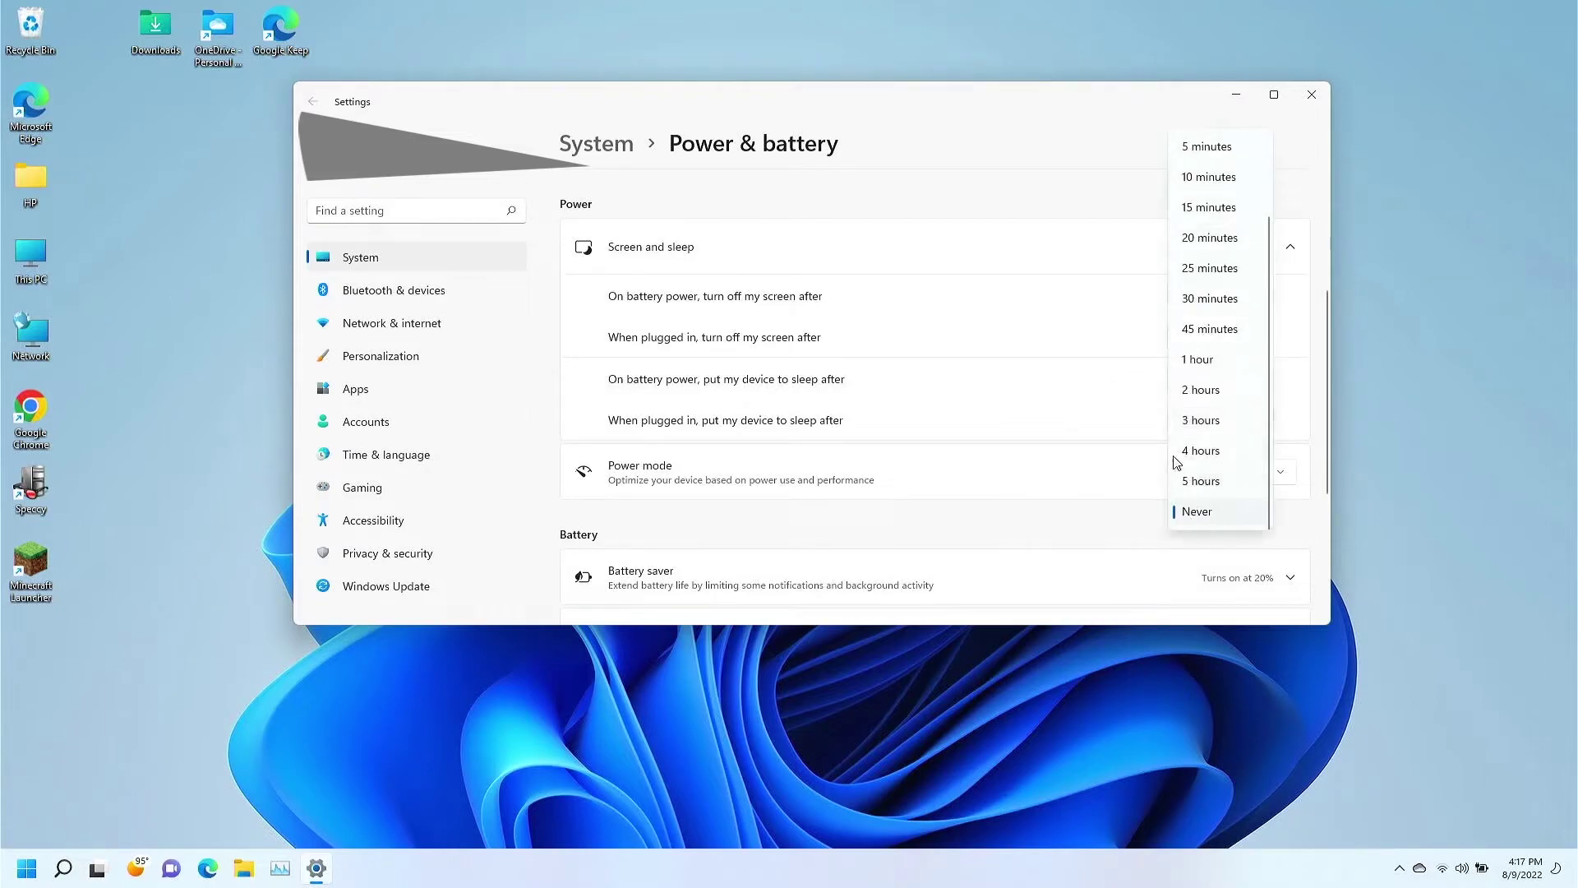
scroll(1256, 345, up, 3)
click(1106, 306)
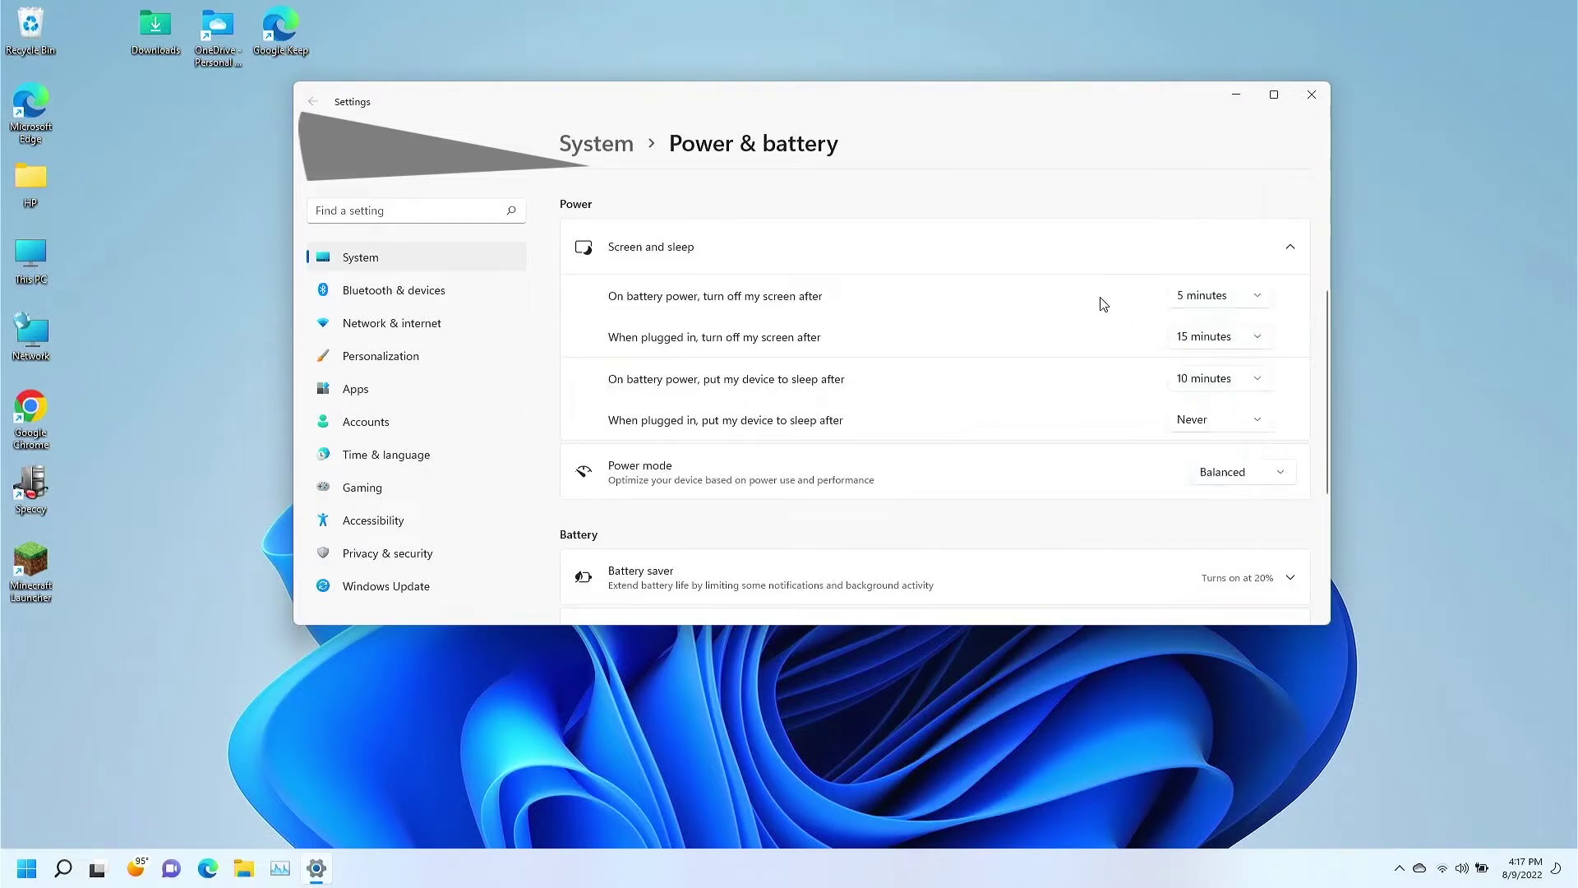
click(1248, 421)
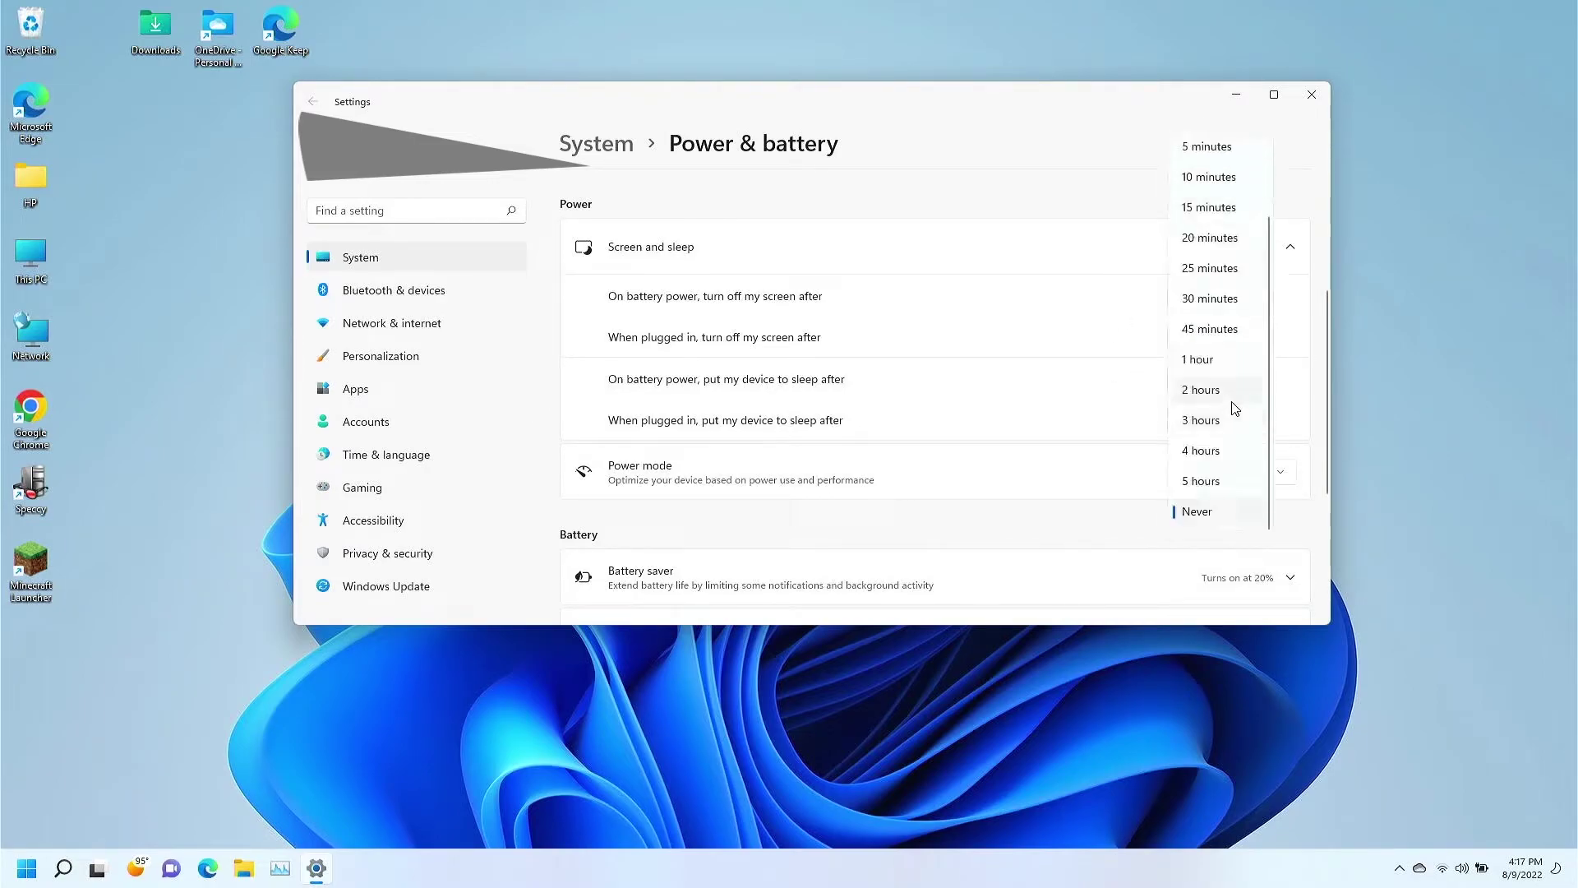
click(1225, 298)
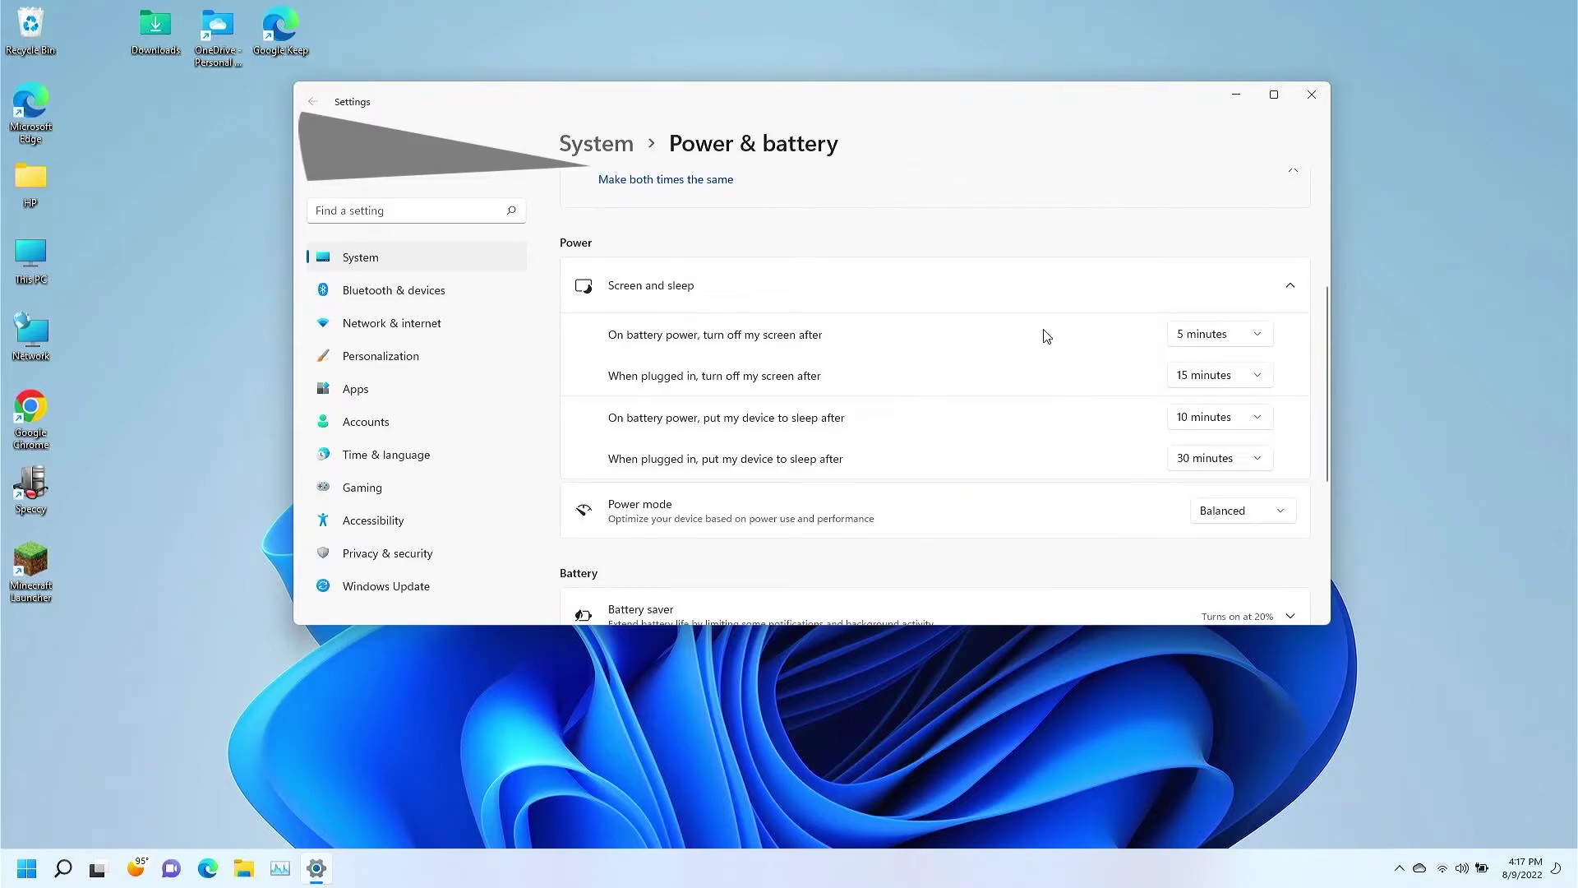
Choose Best performance in the Power mode dropdown, replacing Balanced
scroll(1035, 321, down, 3)
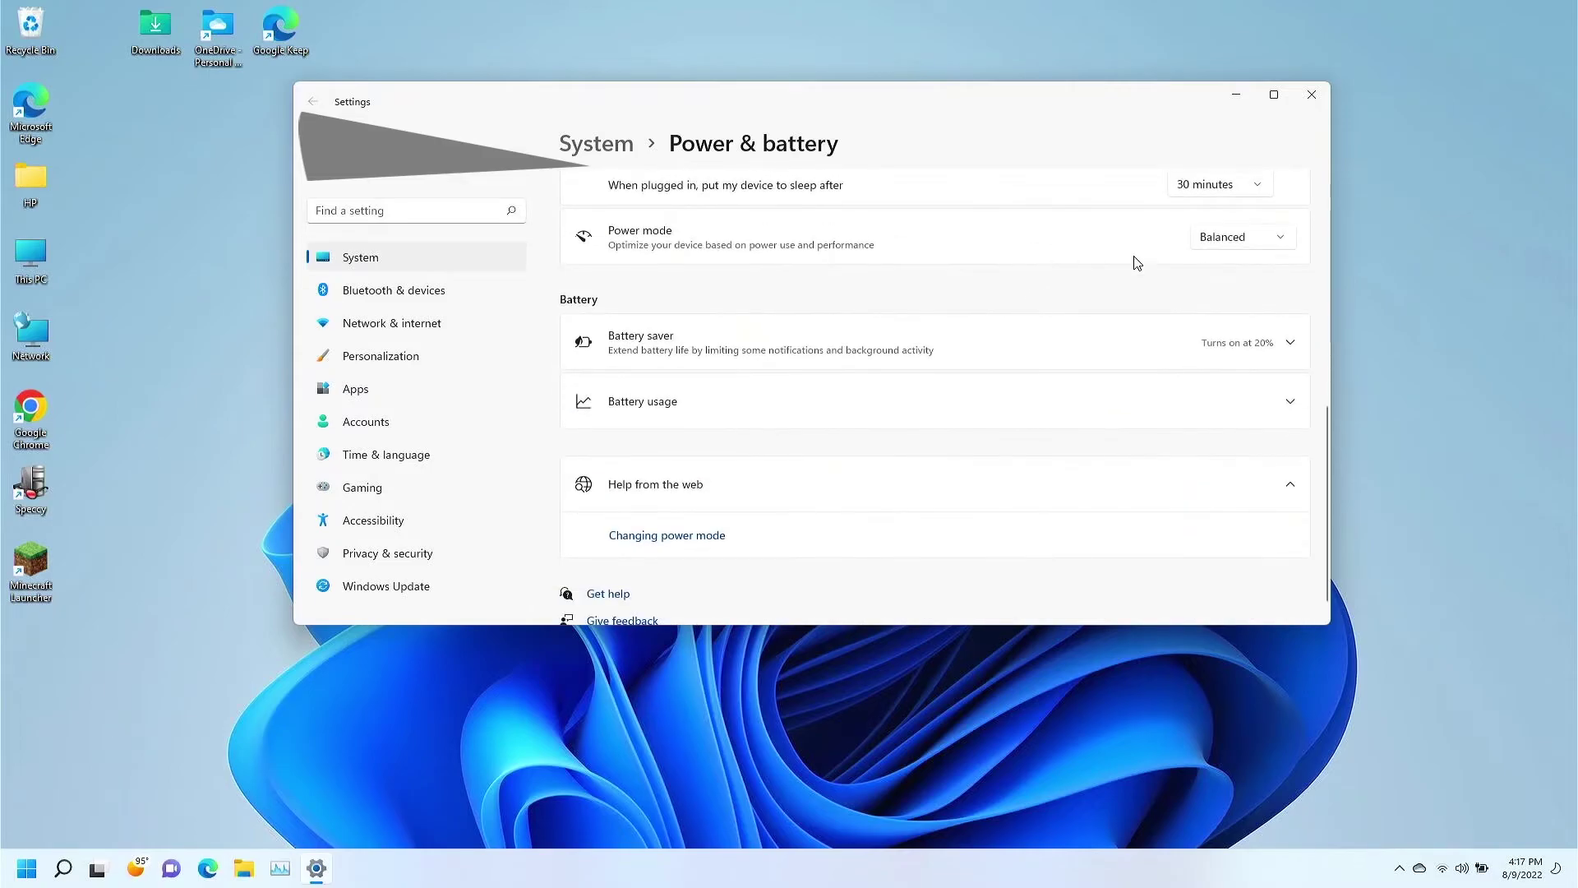
scroll(1091, 268, up, 2)
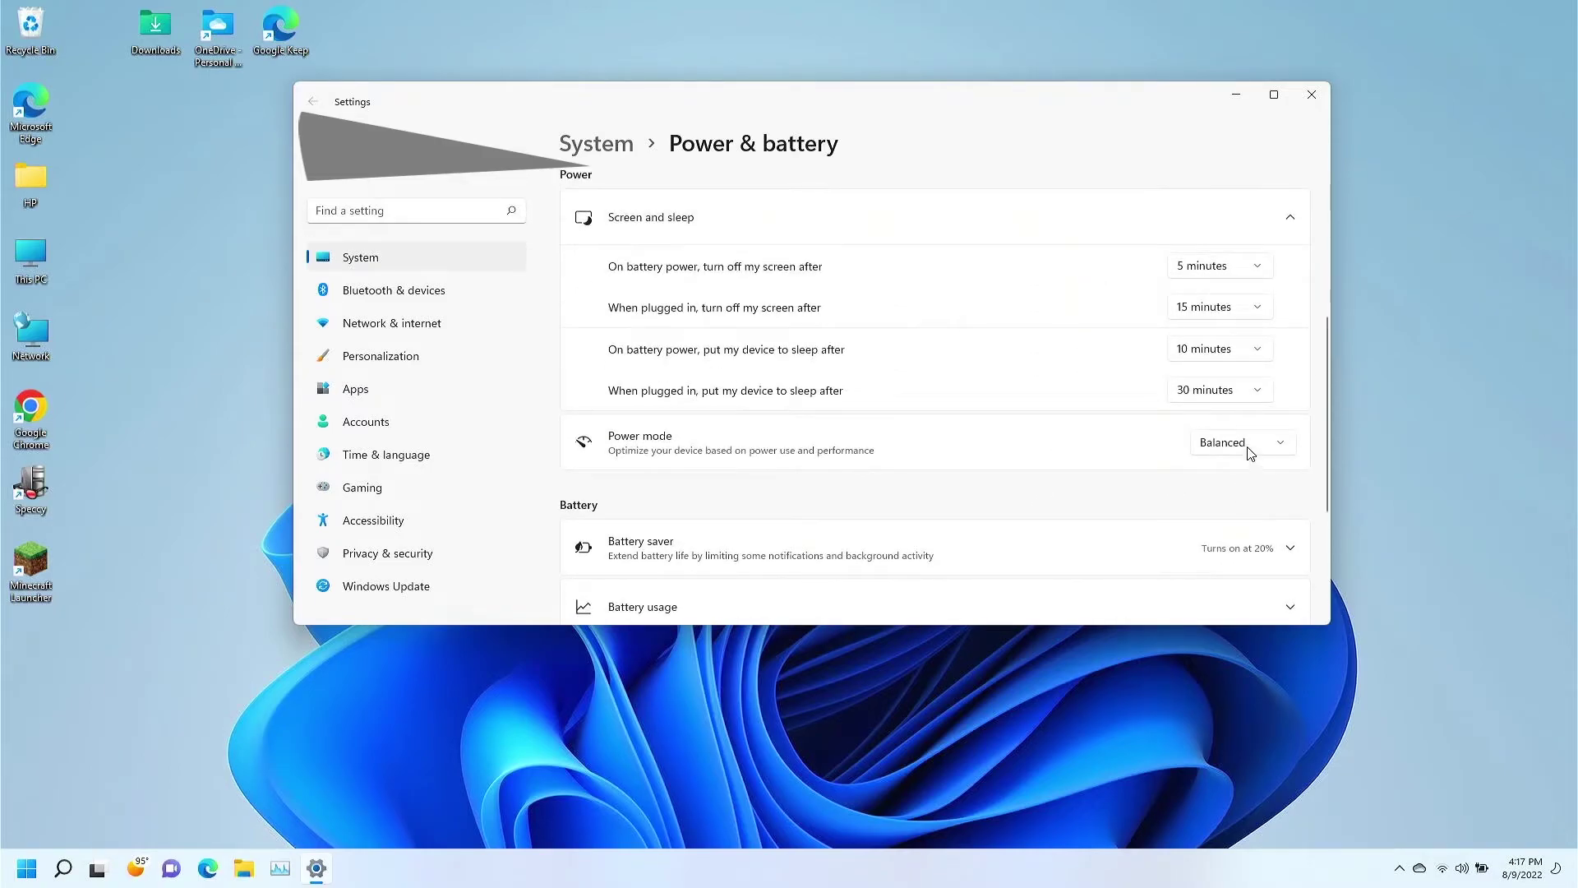
click(1250, 445)
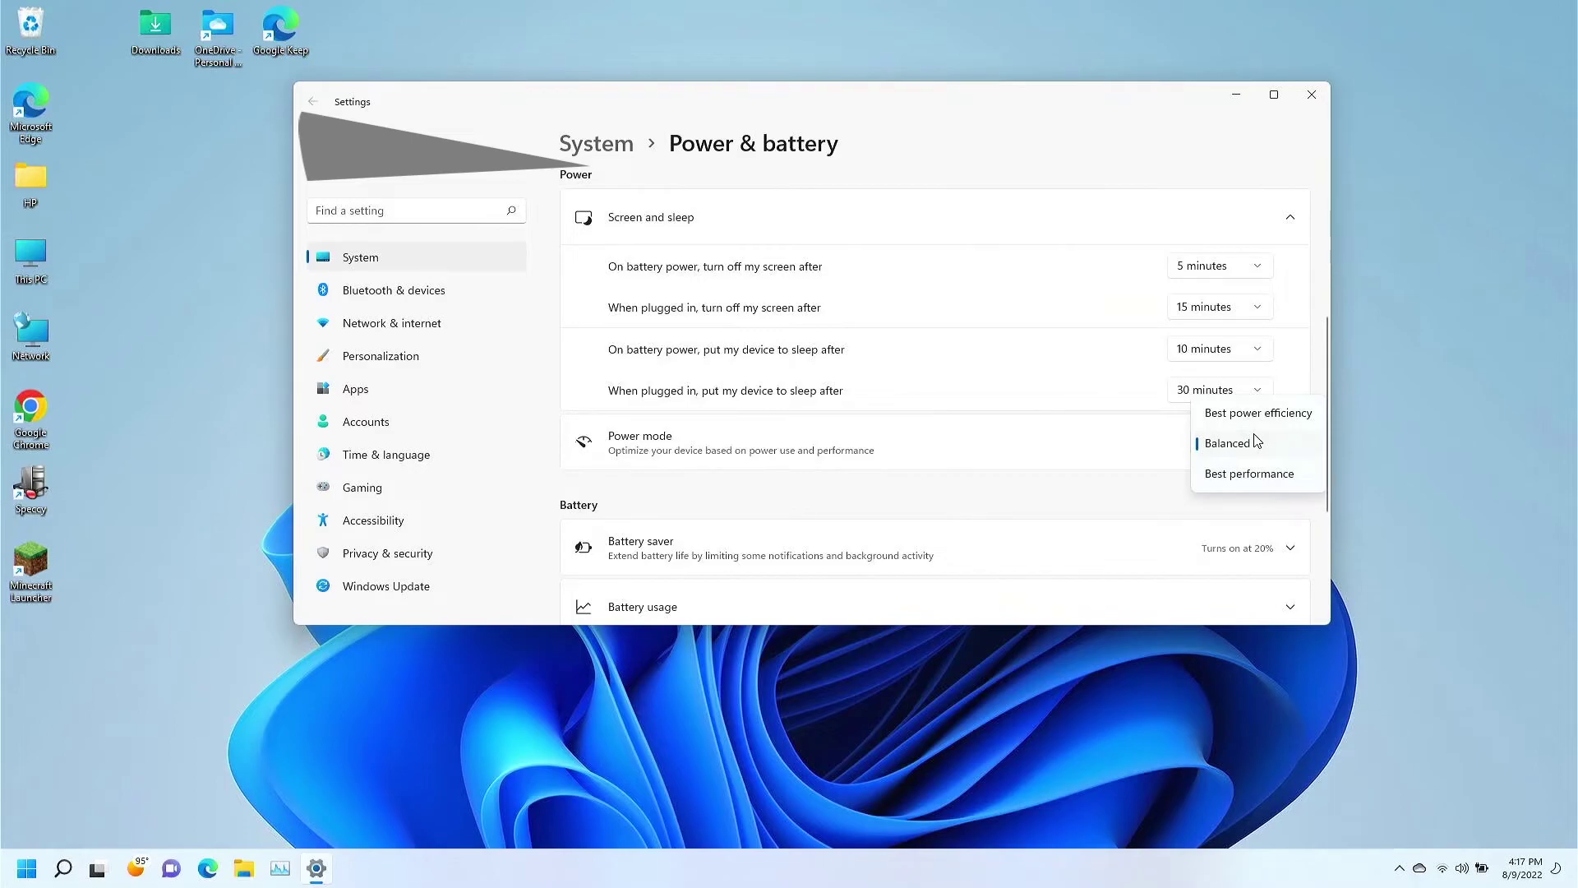
click(1256, 482)
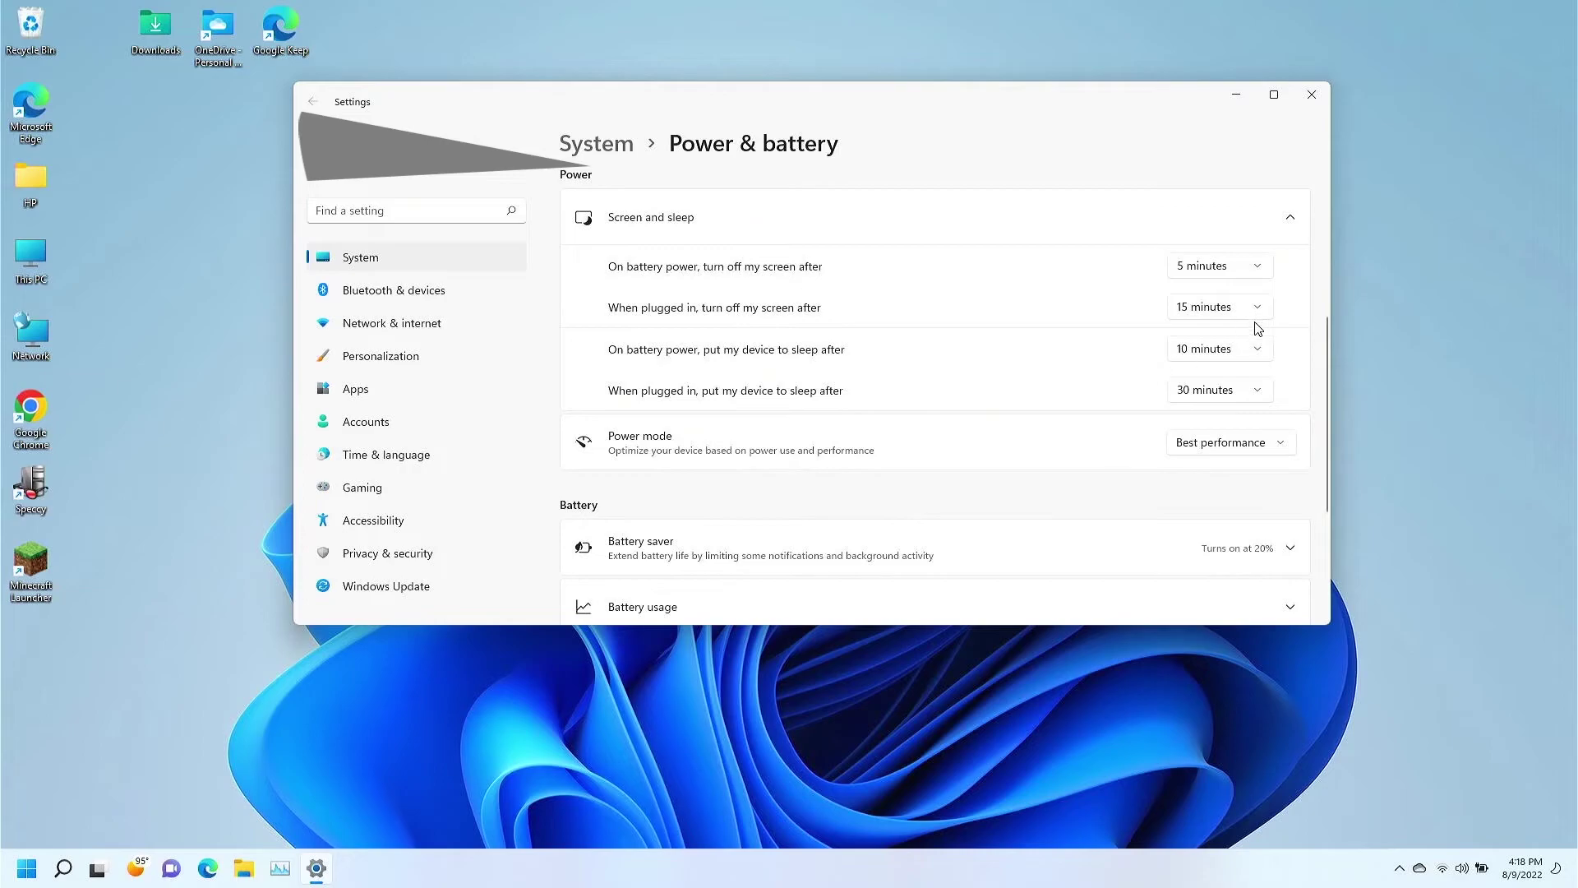
Review the Power & battery settings, then close the Settings window
scroll(1233, 331, down, 1)
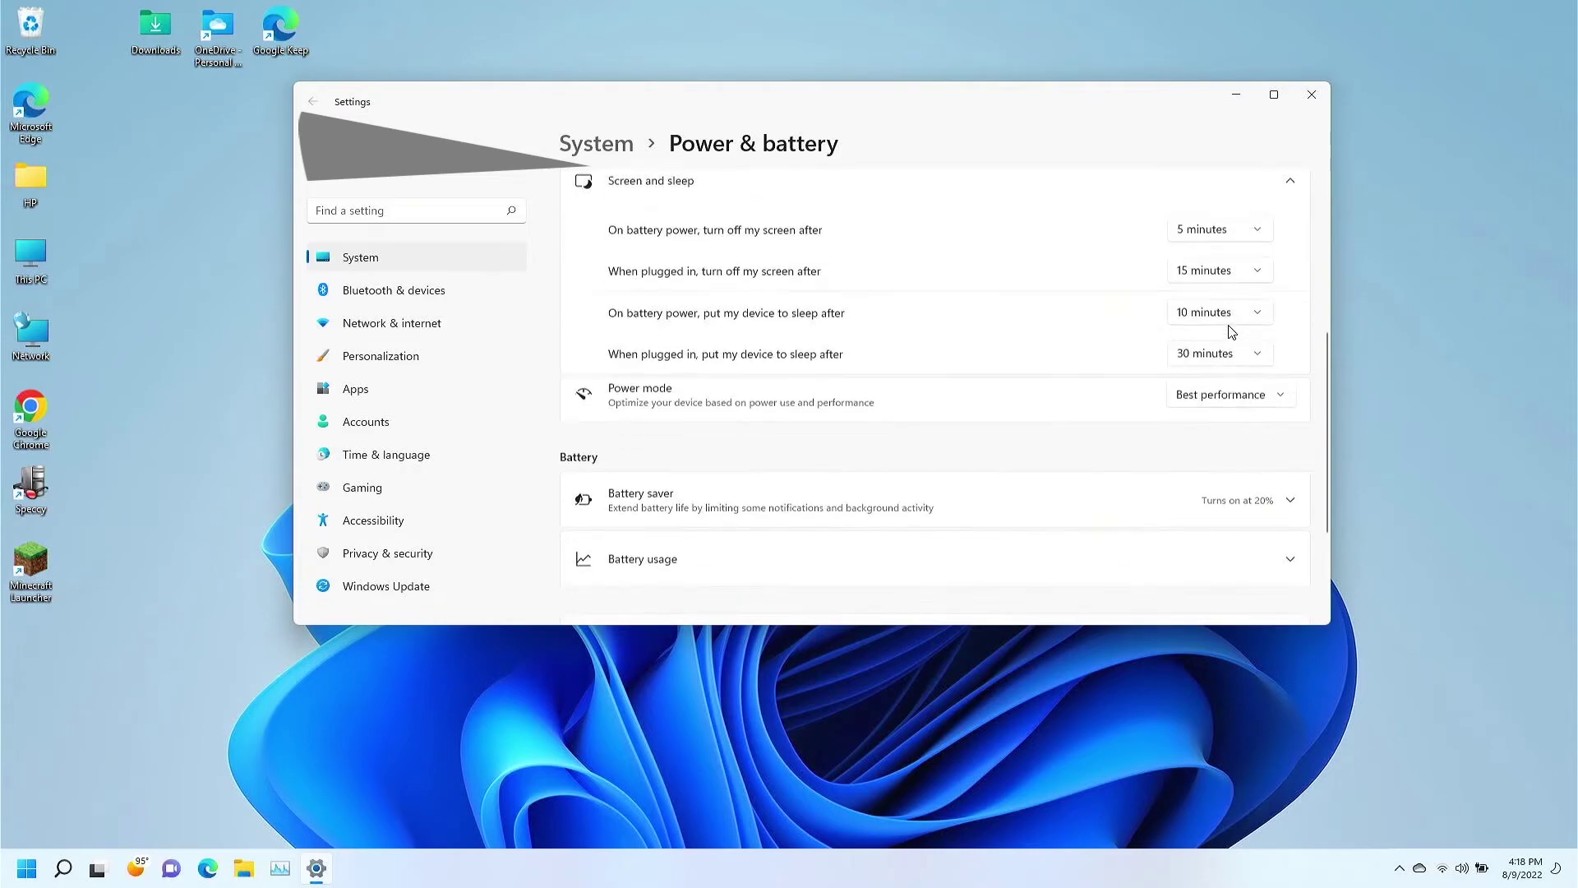
scroll(962, 367, down, 4)
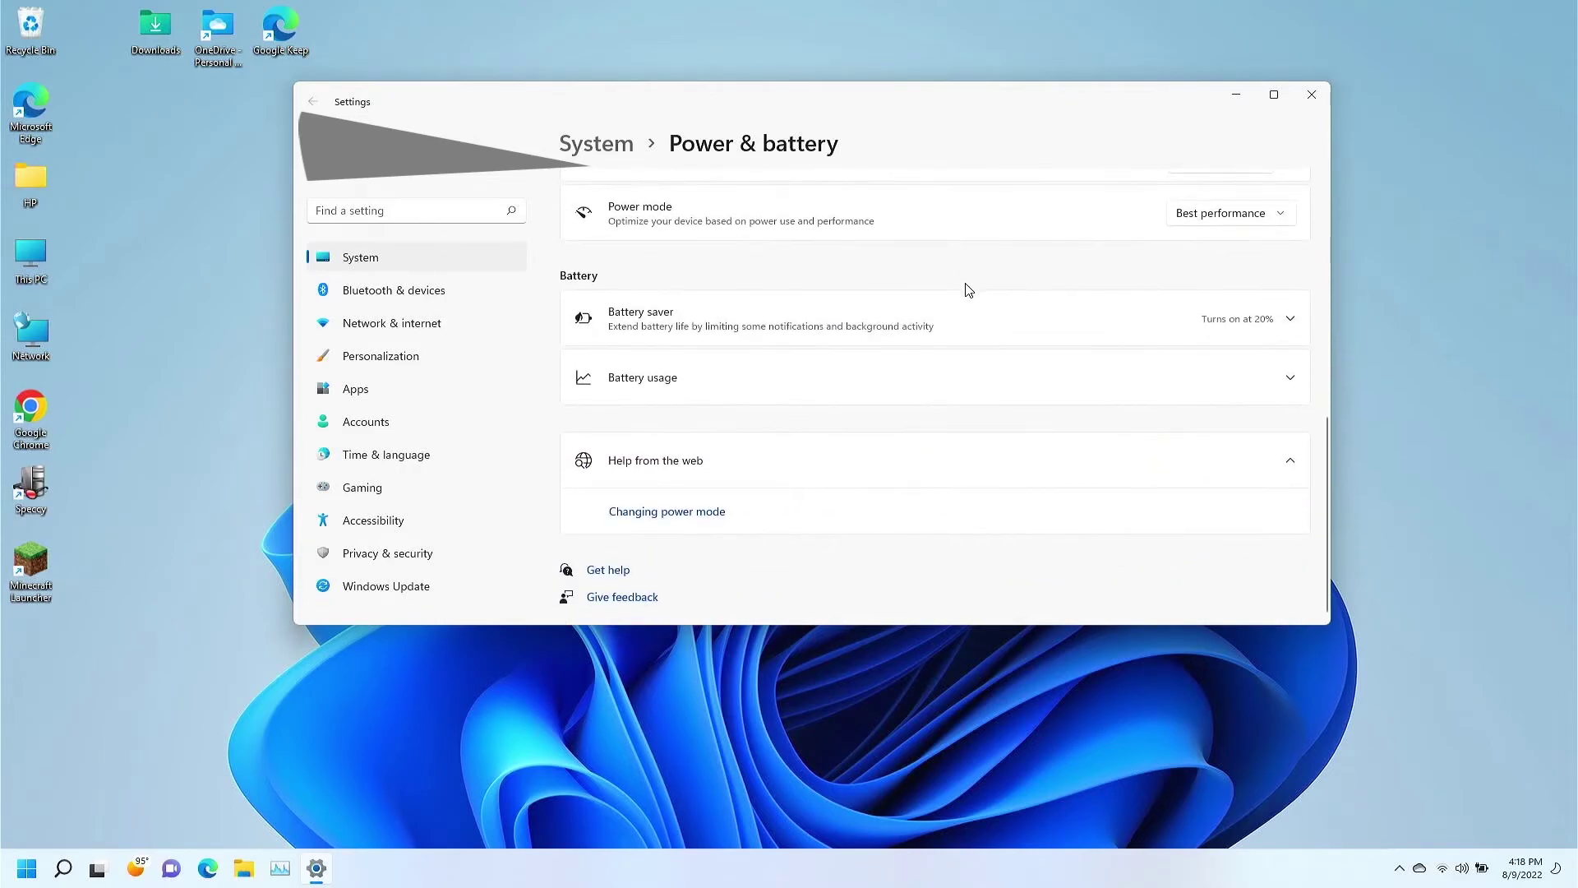
scroll(954, 316, up, 6)
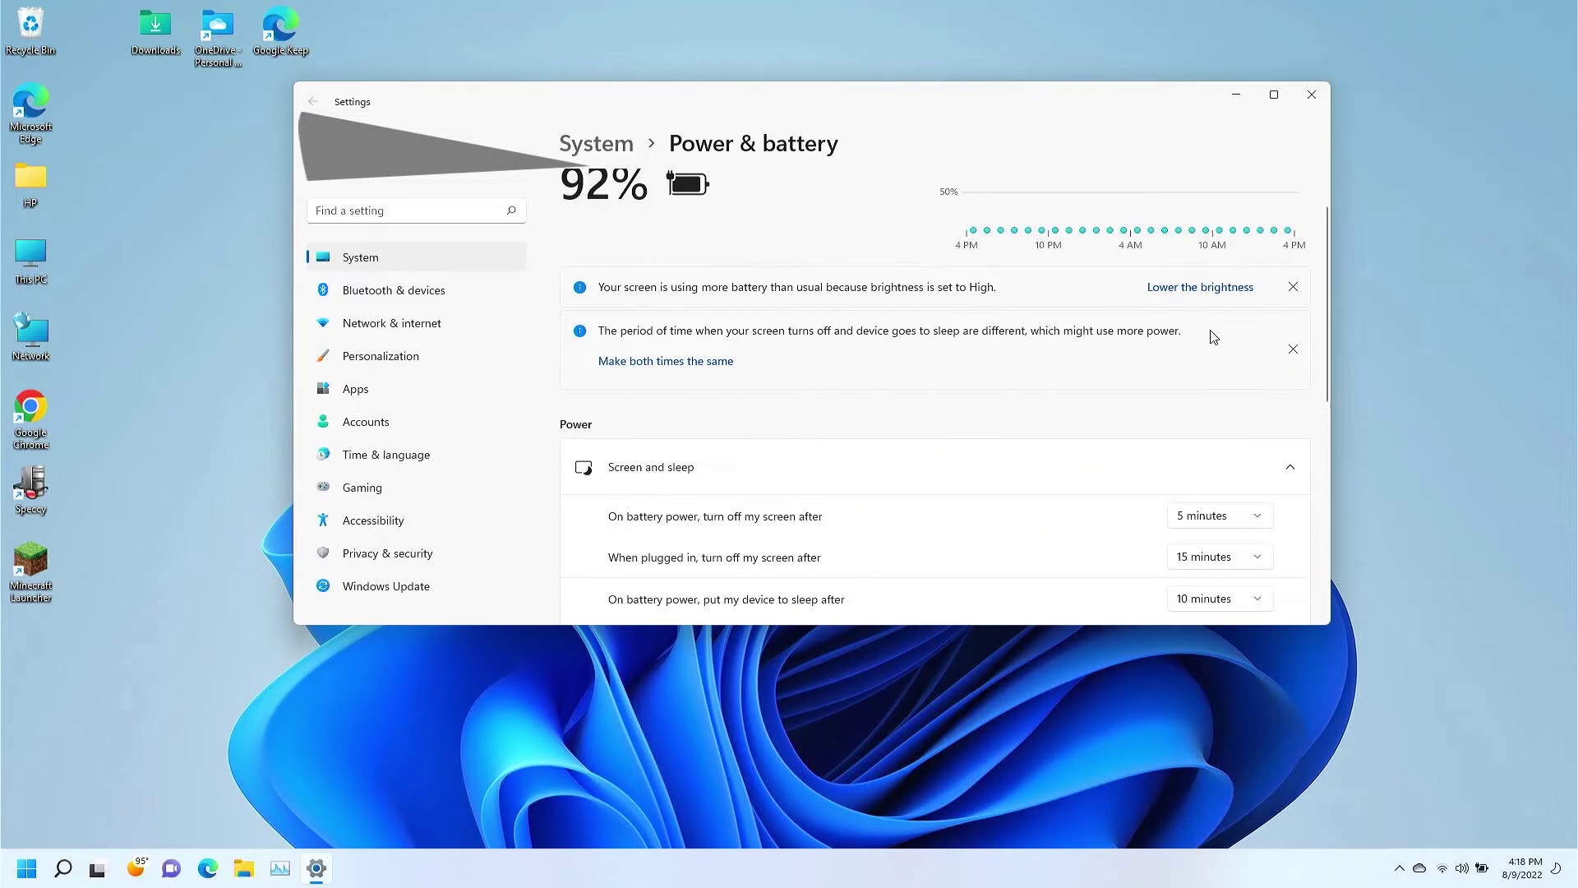
scroll(1207, 341, down, 2)
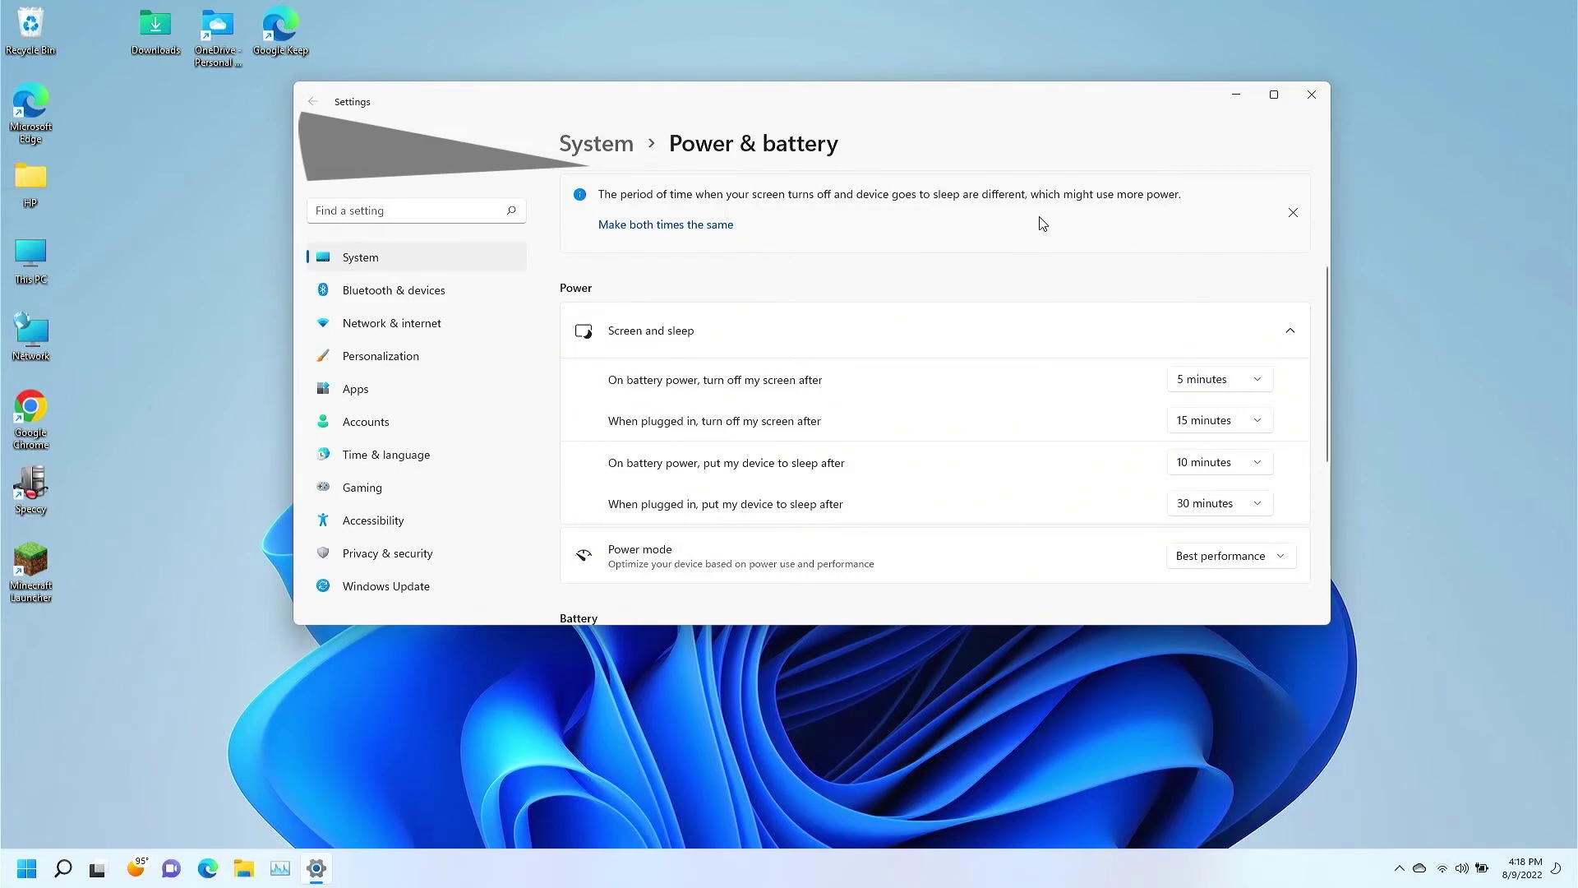
scroll(930, 337, down, 5)
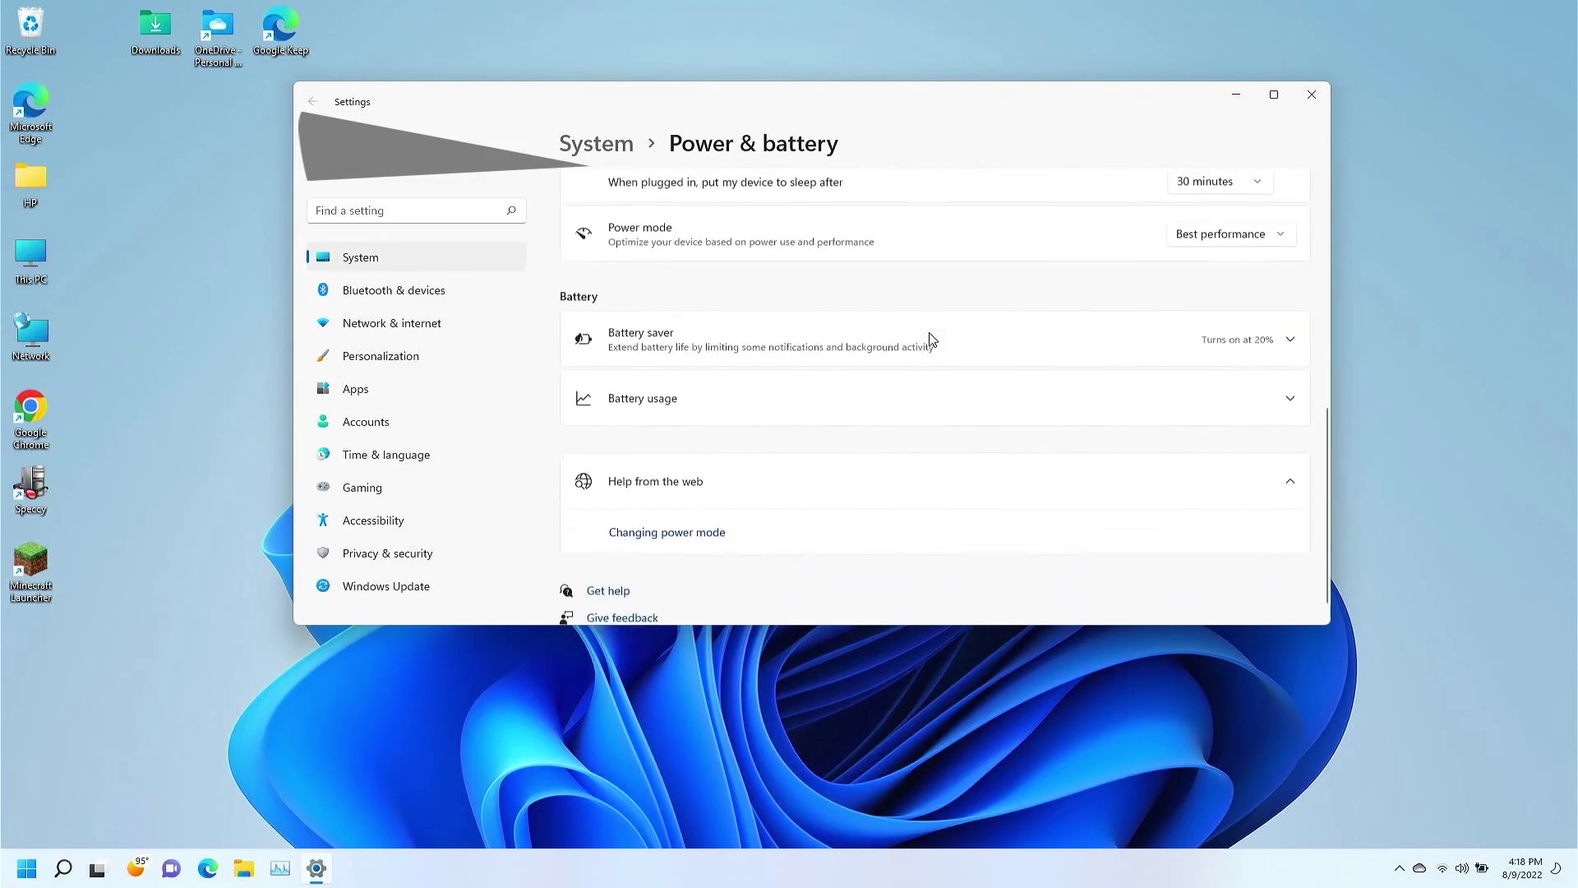
scroll(904, 337, up, 5)
scroll(878, 321, up, 3)
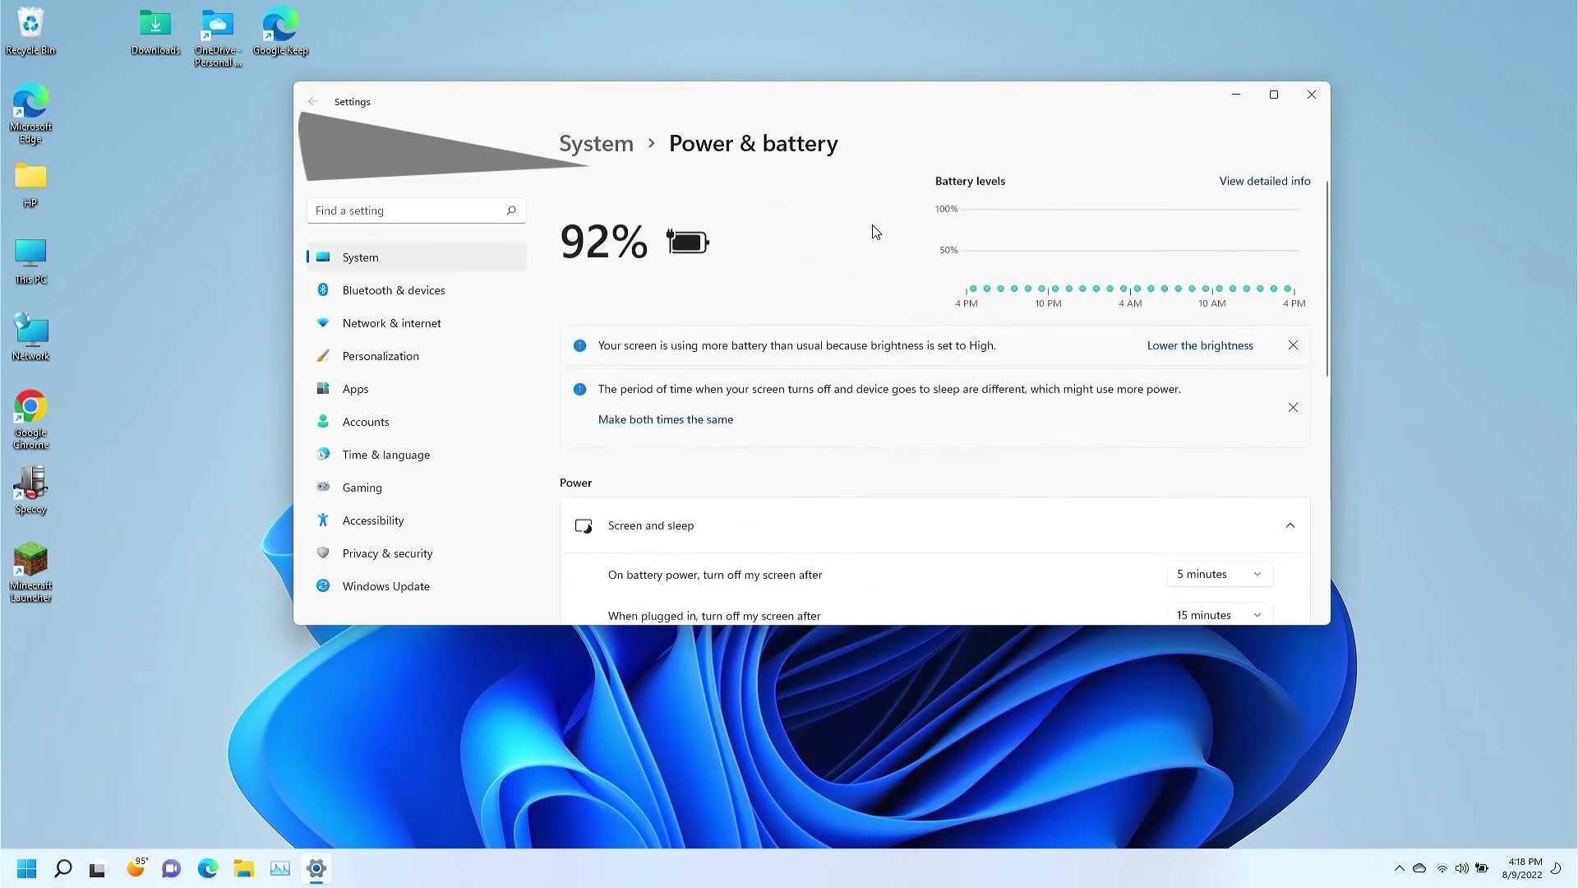
scroll(873, 230, down, 4)
scroll(873, 230, down, 5)
scroll(1102, 496, up, 4)
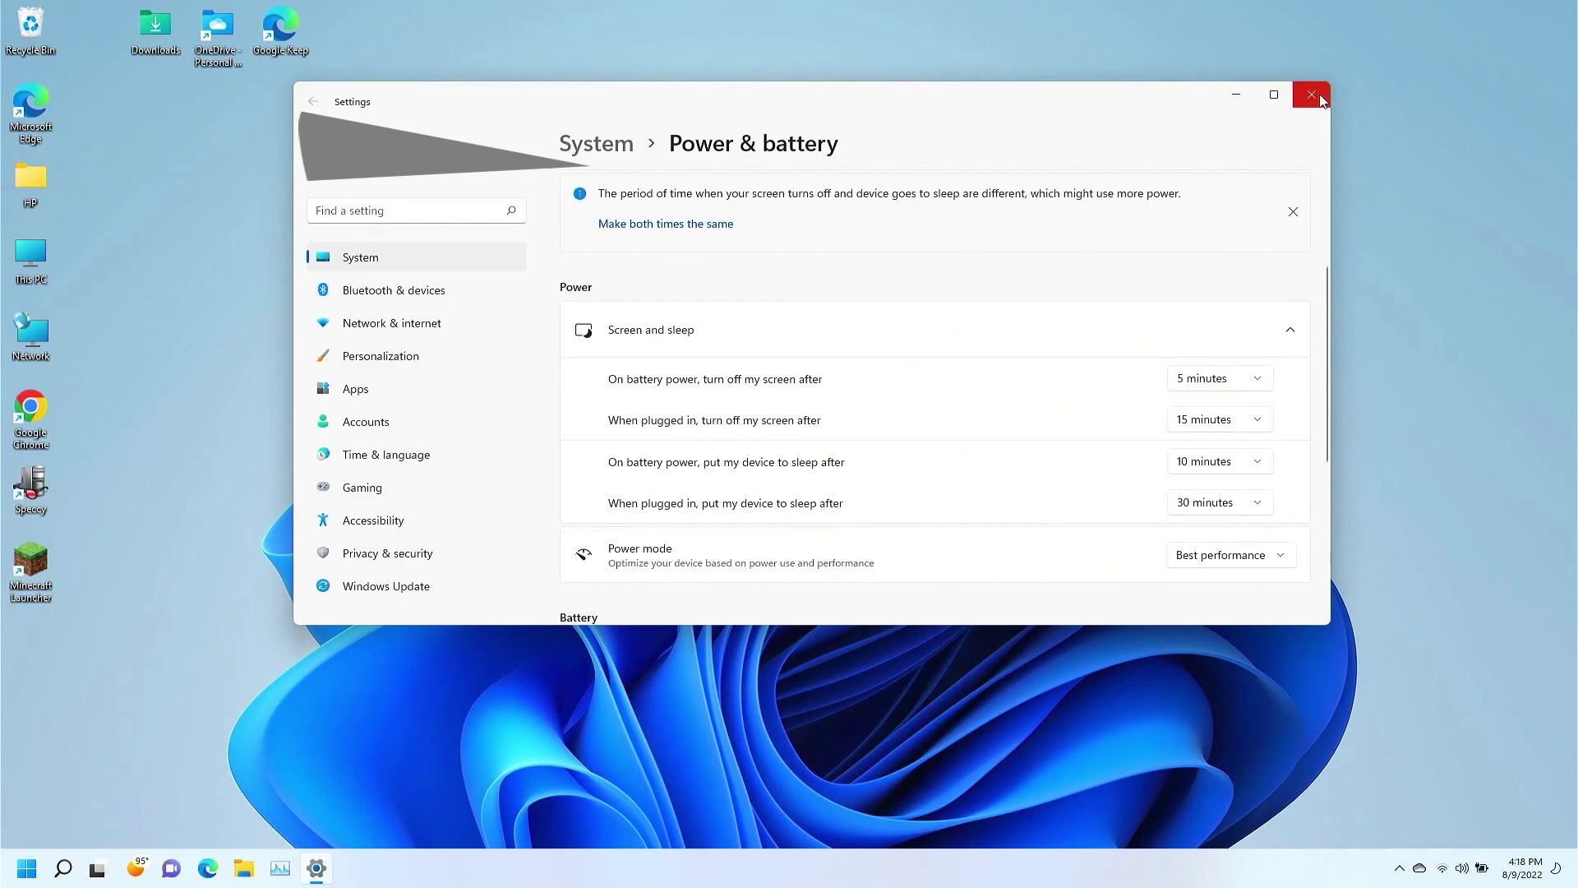
click(1314, 96)
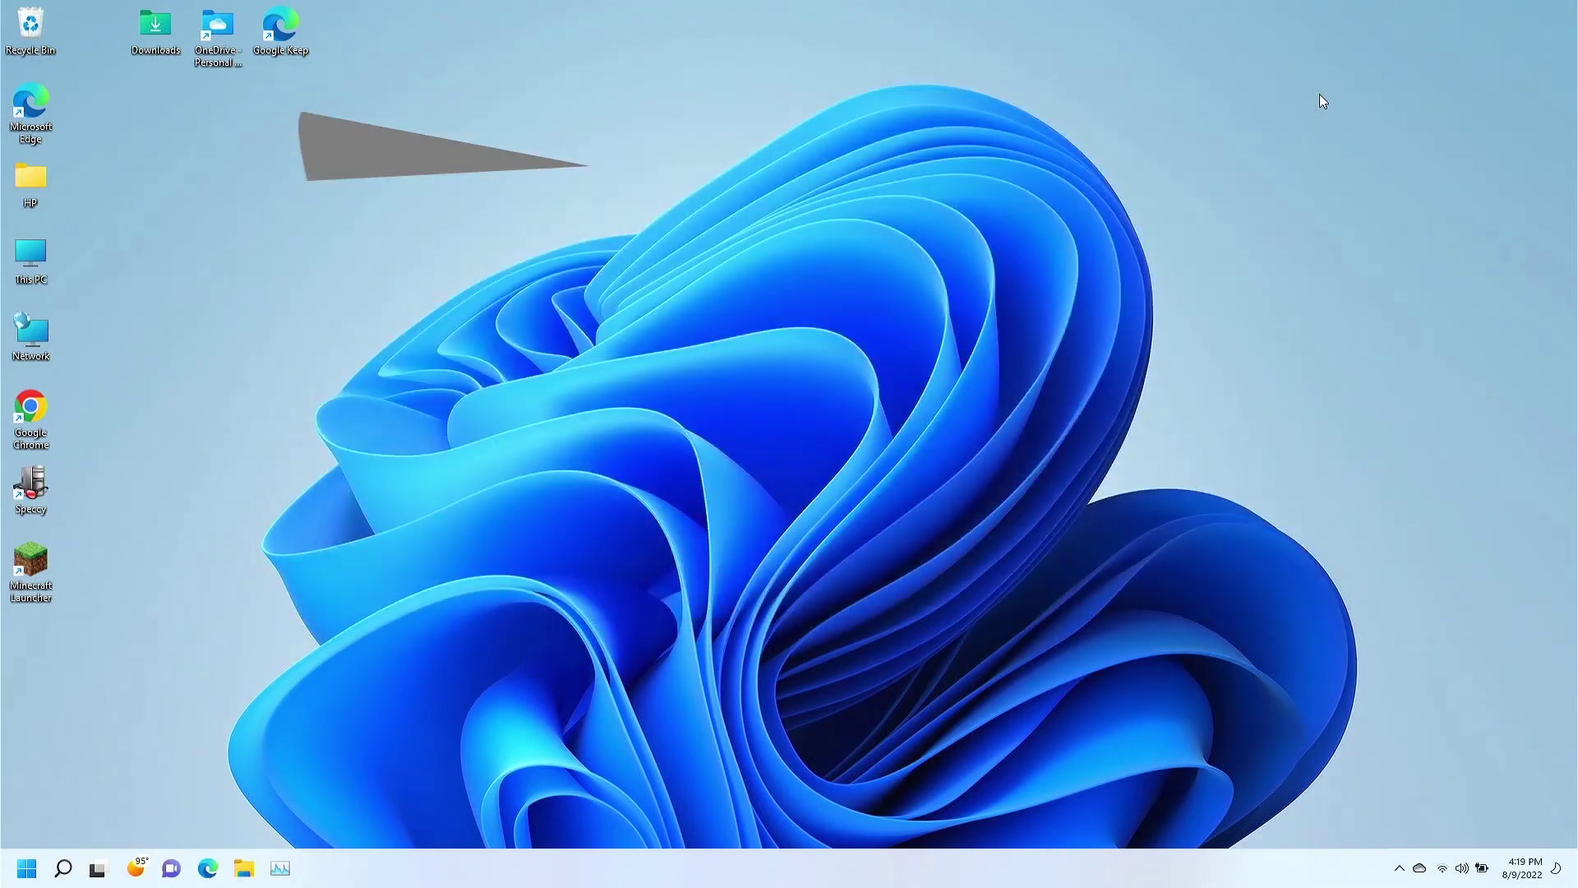